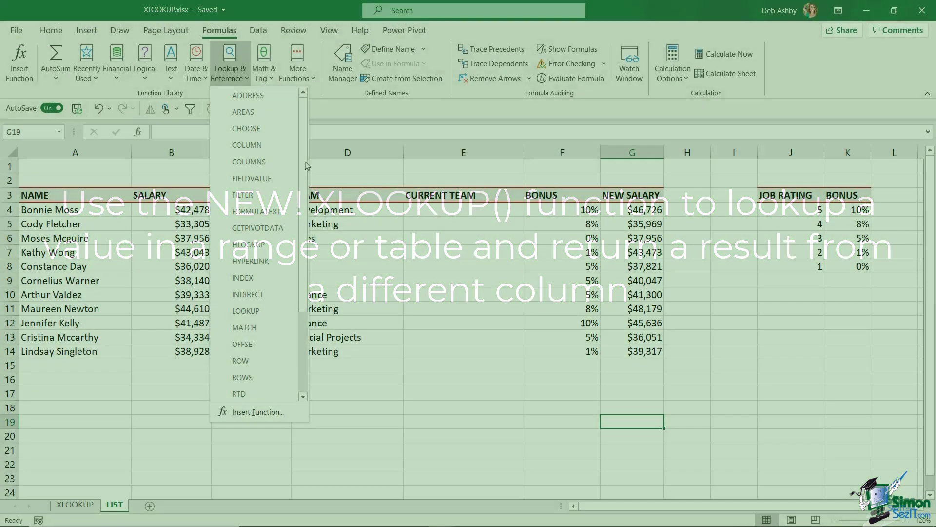
Step: Start an XLOOKUP formula in cell E4 of the CURRENT TEAM column, using A4 as the lookup value
scroll(285, 380, down, 3)
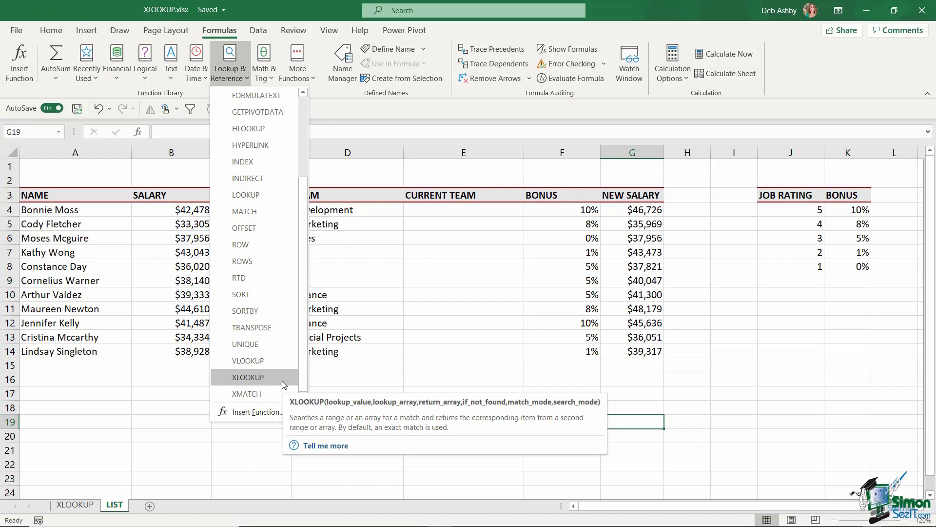
click(452, 210)
click(453, 210)
text(=)
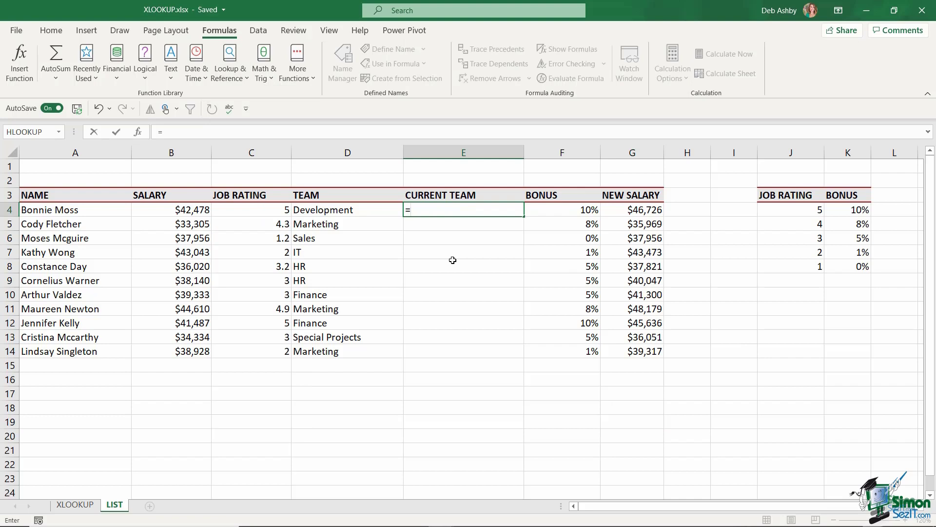
text(XLOOKUP()
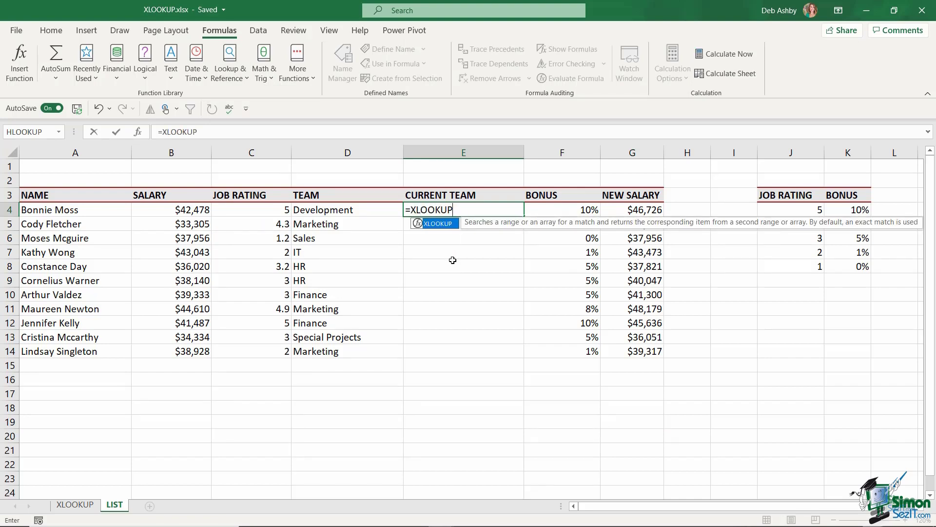
click(87, 211)
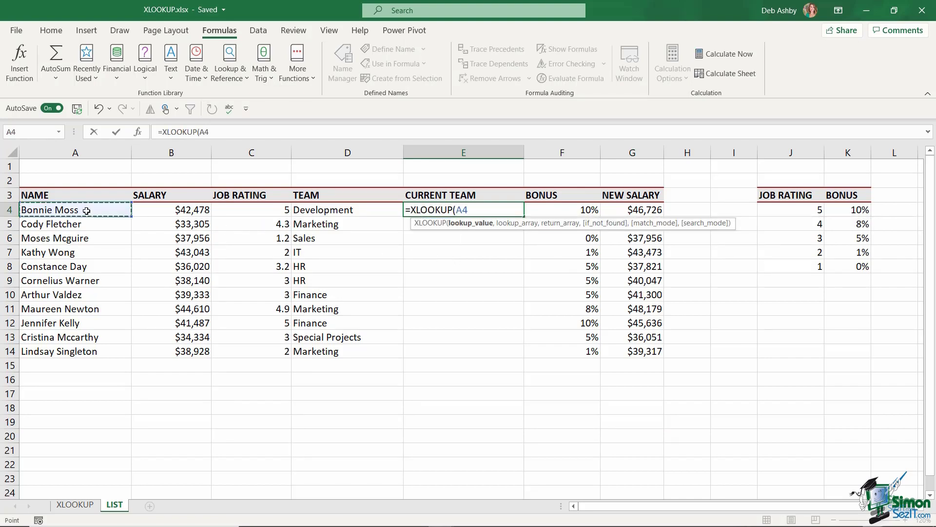
text(,)
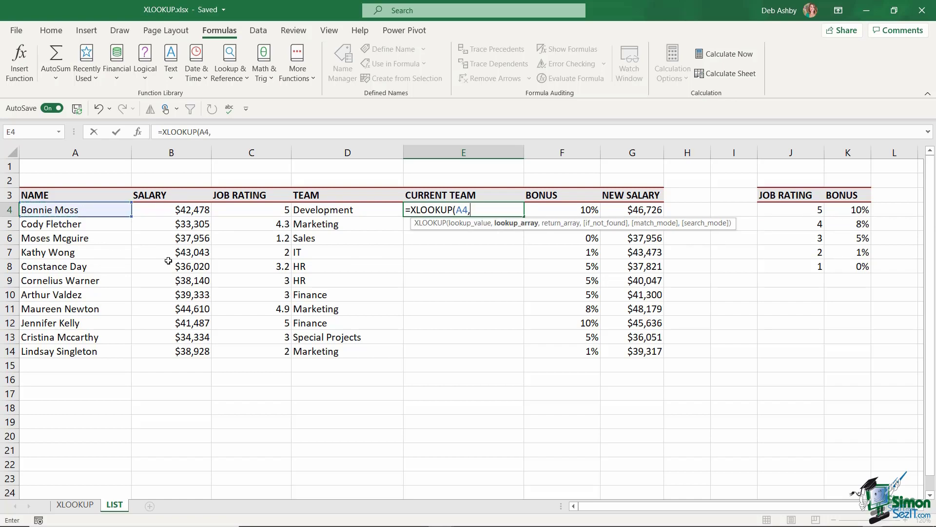
Step: Add absolute range $D$4:$D$26 on the XLOOKUP sheet as the lookup array and B4:B26 as the return array
click(88, 506)
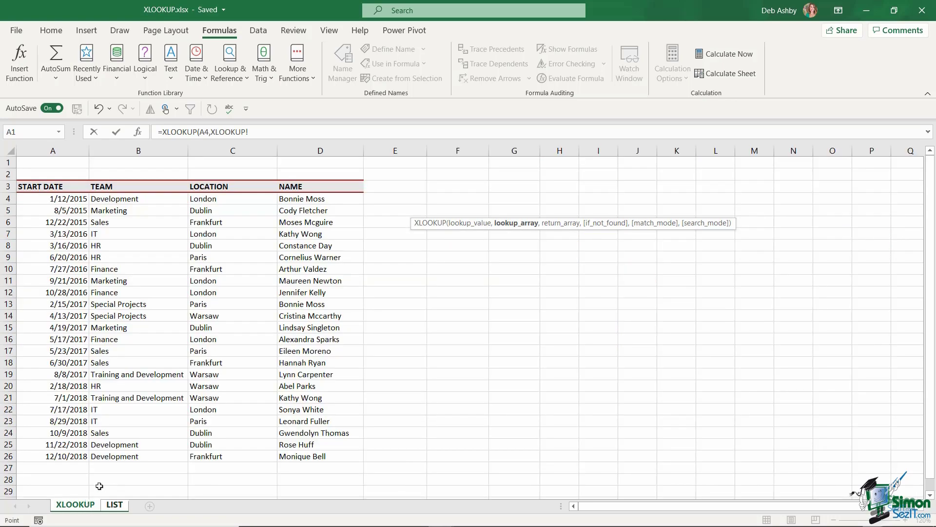
drag(306, 200, 318, 458)
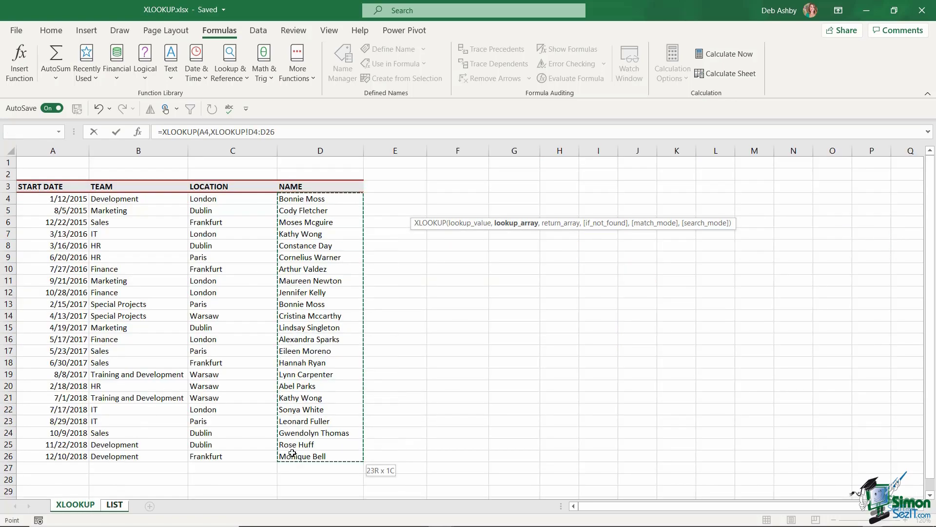
key(F4)
text(,)
drag(150, 200, 141, 458)
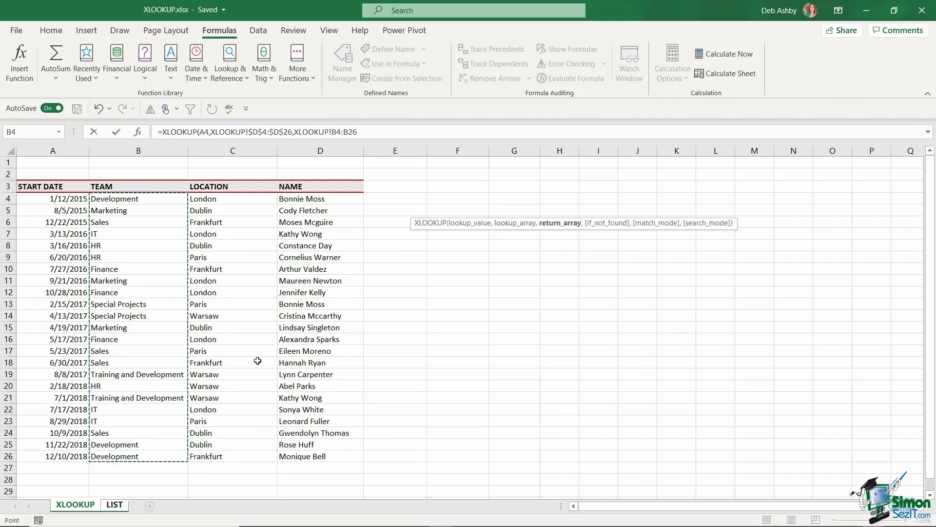
Step: Complete the XLOOKUP formula with "Not Found" as the if_not_found text, match mode 0 and search mode -1
text(,)
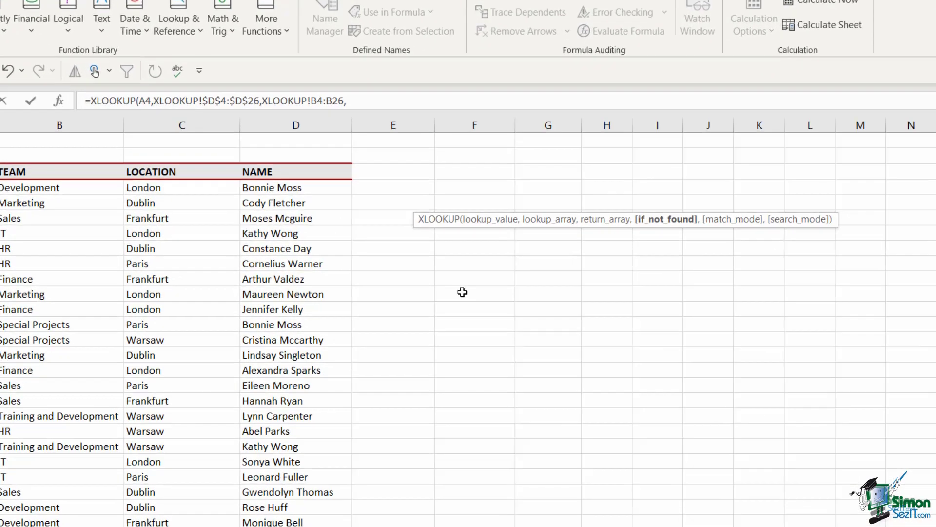
text("Not)
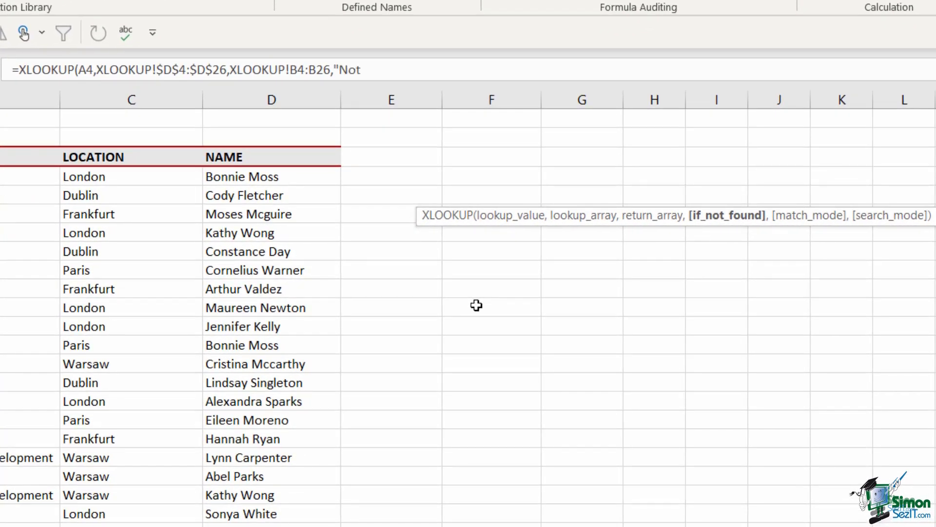
text( Found",0,)
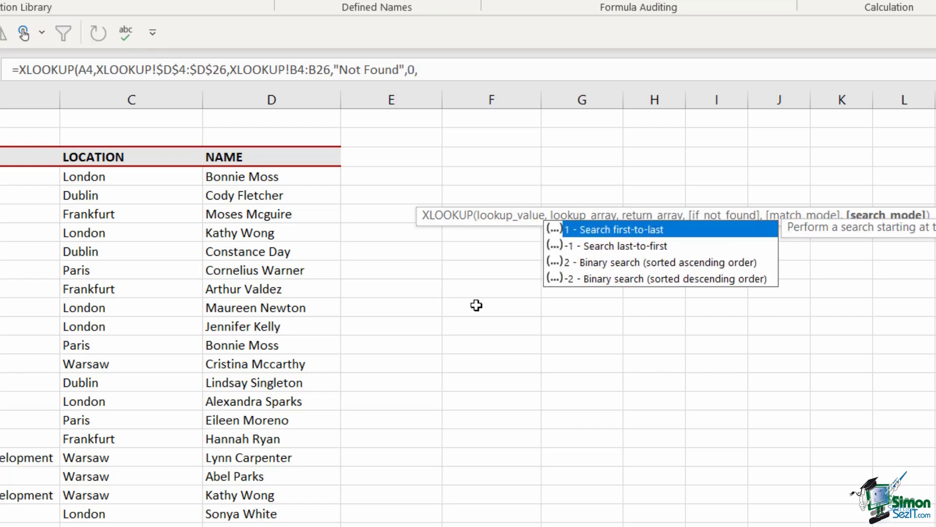
text(-1))
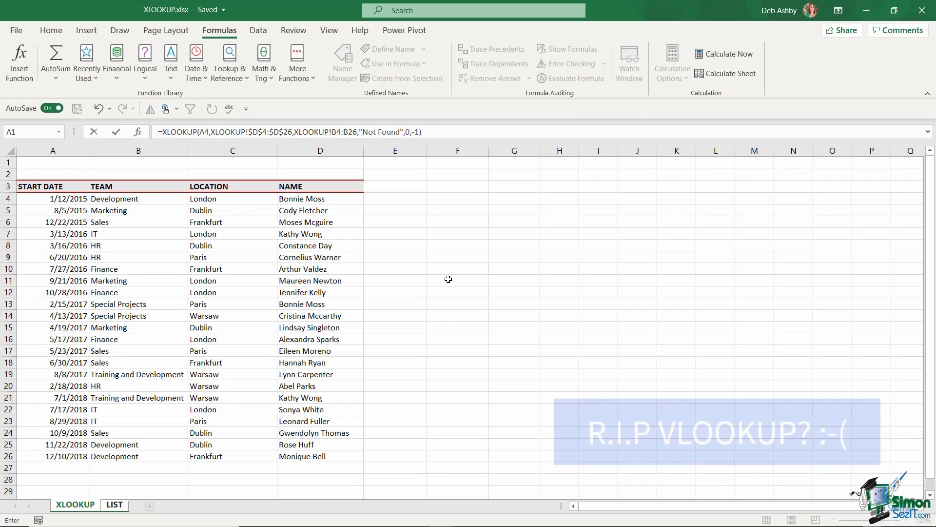
key(Return)
Step: Fill the XLOOKUP formula from E4 down through E14 in the CURRENT TEAM column
click(486, 210)
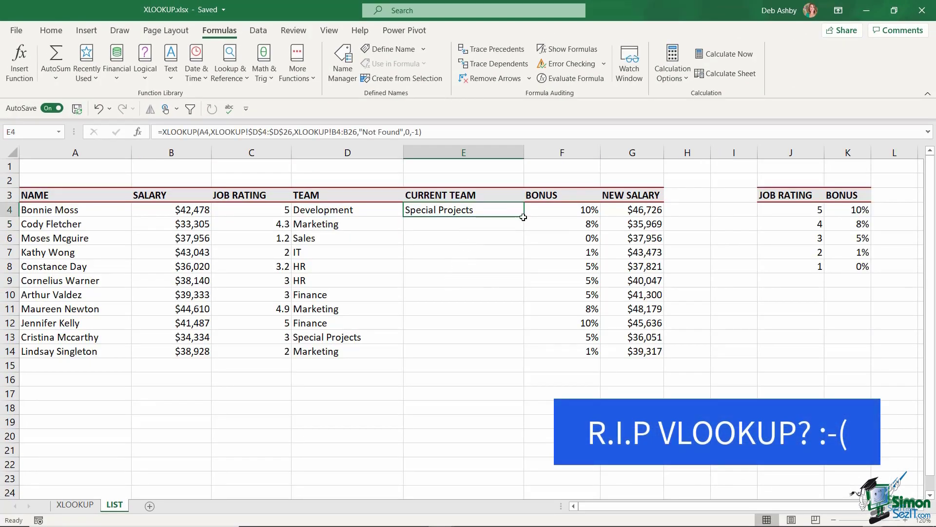
drag(524, 216, 521, 360)
click(730, 301)
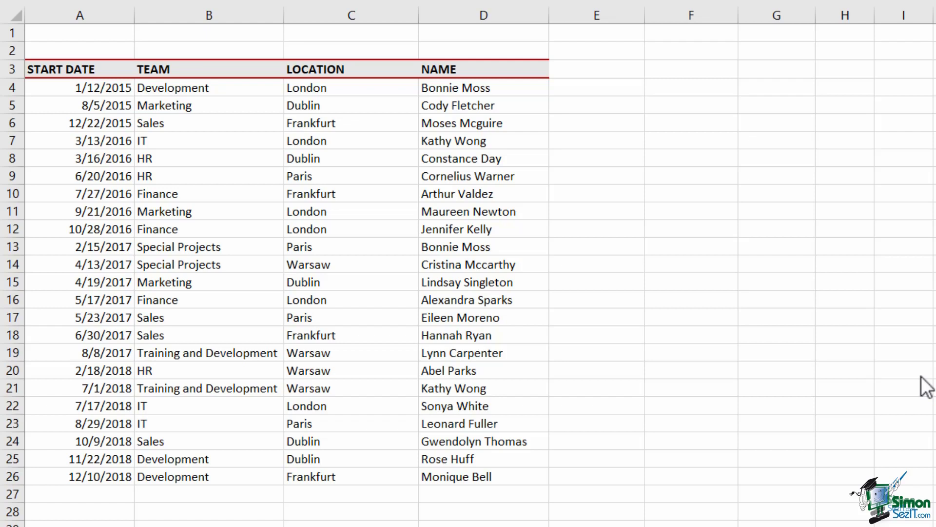
Step: Examine the NAME column and the TEAM entries in B4:B26 on the XLOOKUP sheet
click(509, 89)
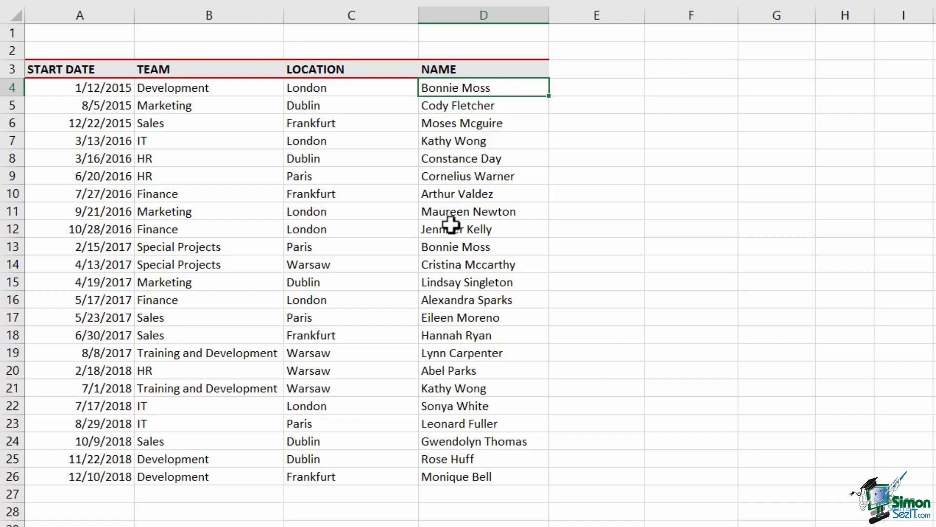
click(484, 9)
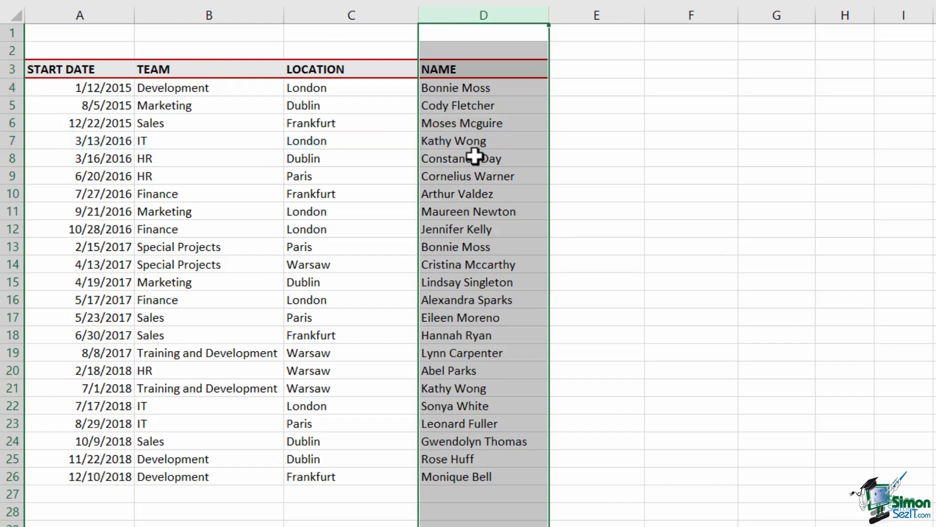
click(680, 91)
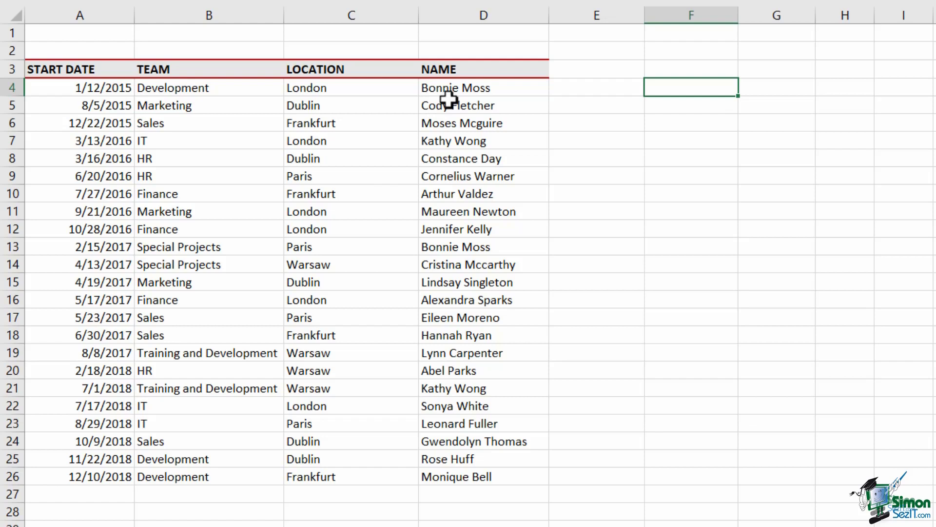
click(186, 88)
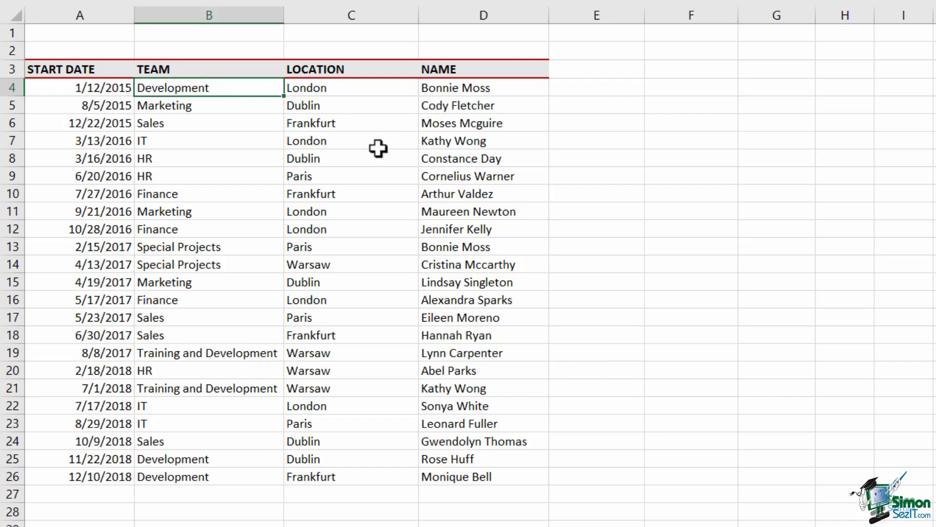
key(ctrl+shift+Down)
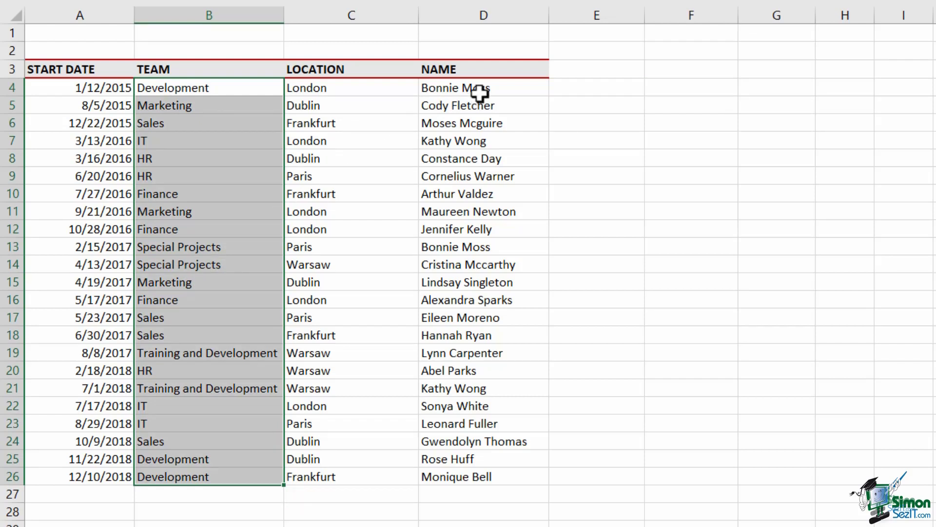
Step: Highlight duplicate names in D4:D26 with conditional formatting, using Light Red Fill with Dark Red Text
drag(468, 94, 476, 471)
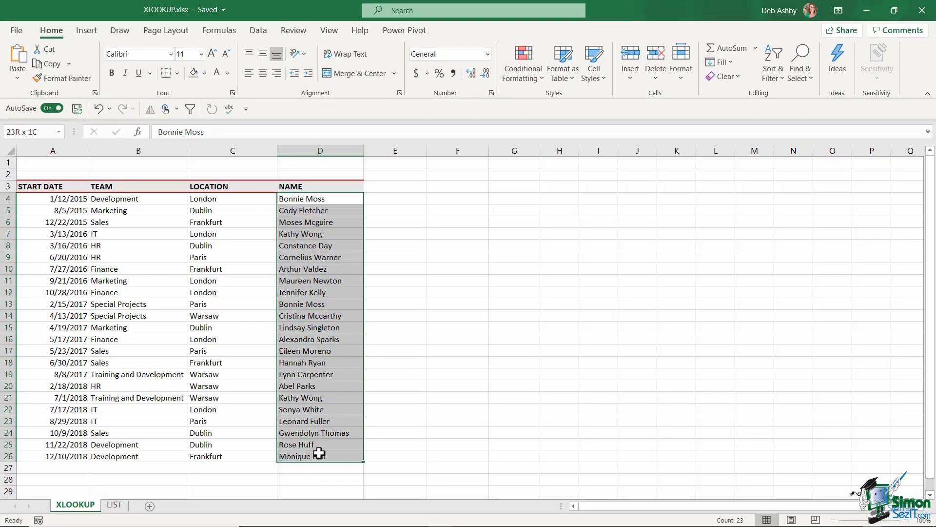
click(532, 75)
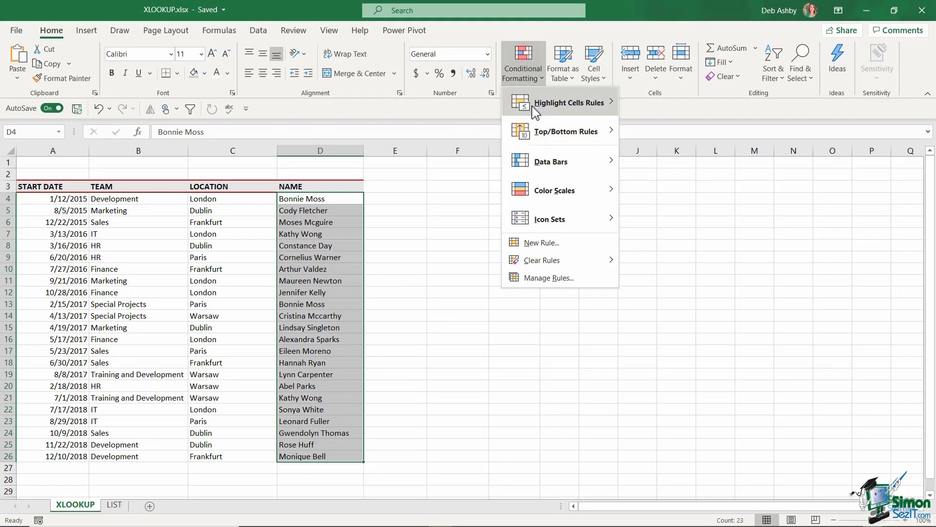
mouse_move(535, 108)
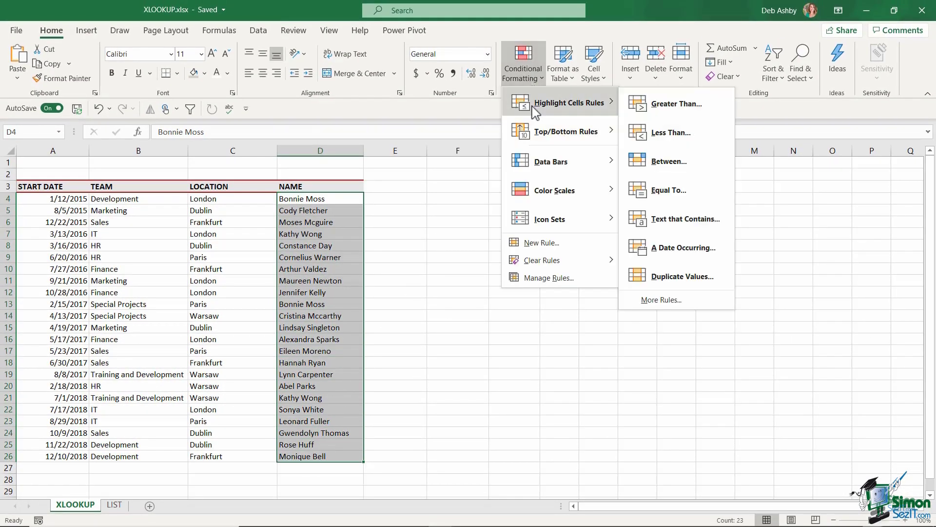
click(682, 276)
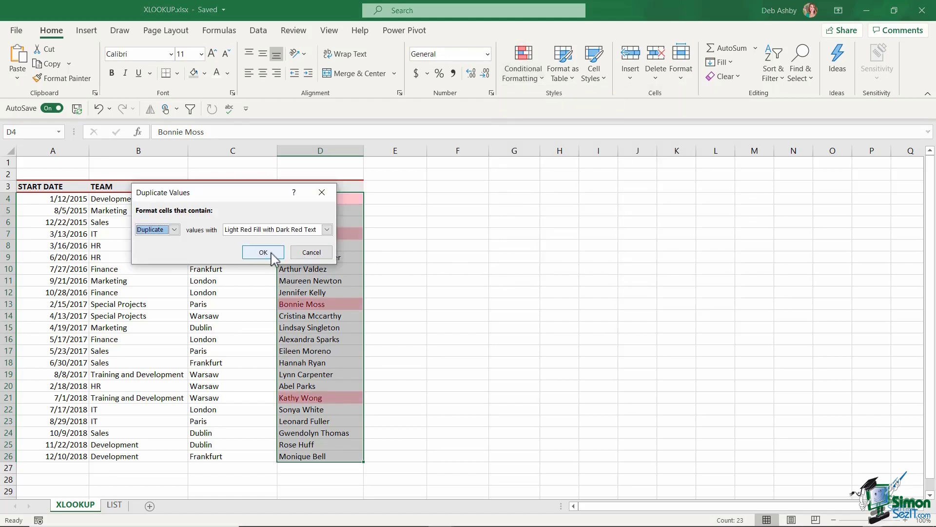
click(269, 252)
Step: Compare the start dates and teams of the duplicate names in rows 4 and 13 and rows 7 and 21
click(316, 199)
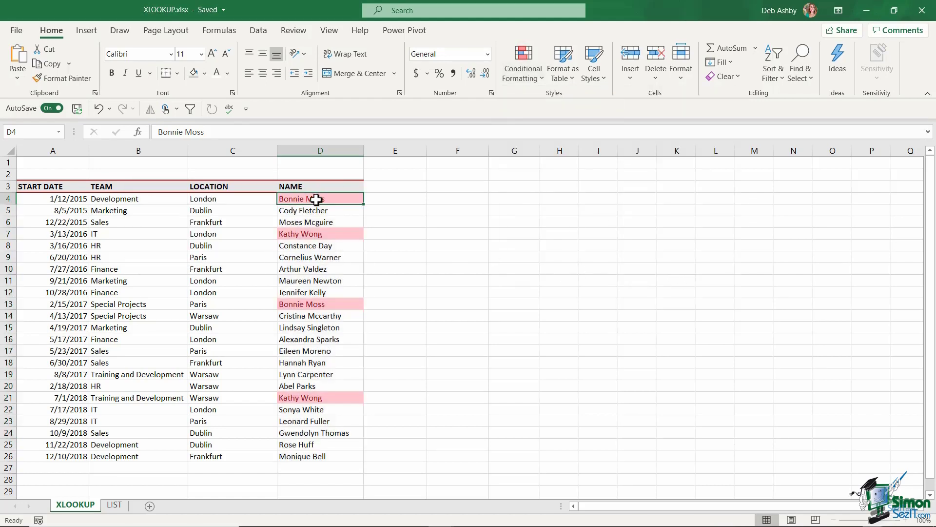
click(311, 304)
click(57, 202)
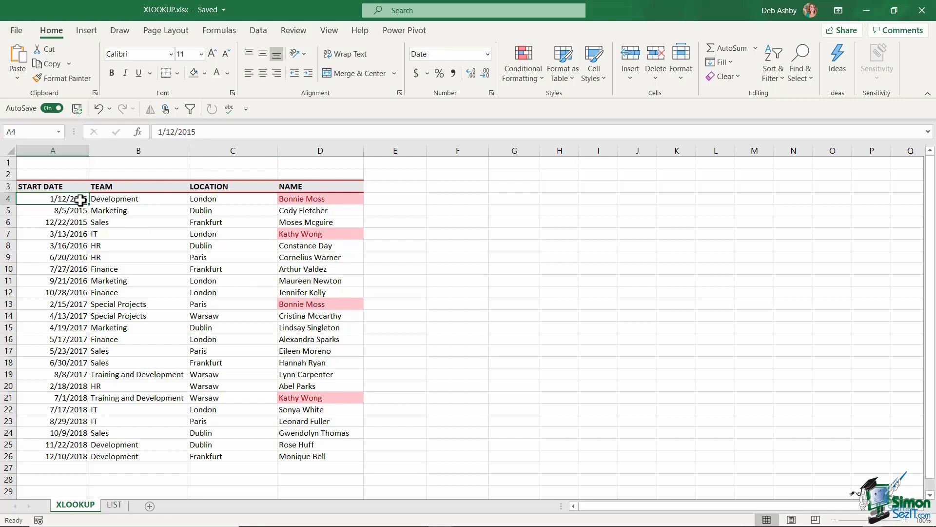
click(131, 196)
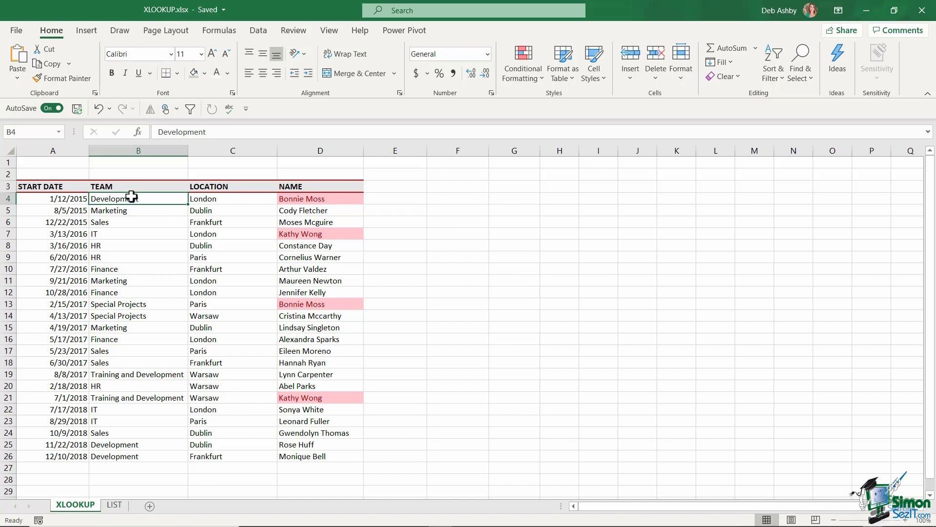
click(300, 304)
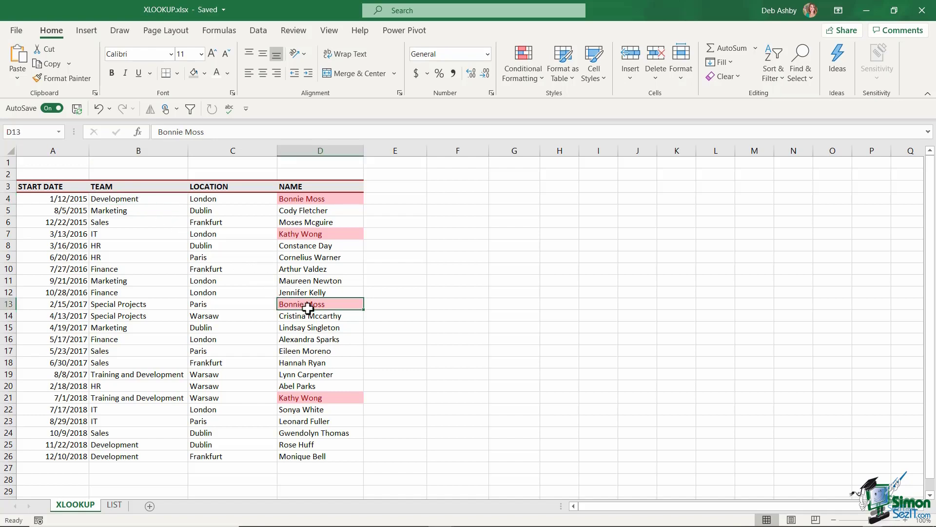
click(124, 306)
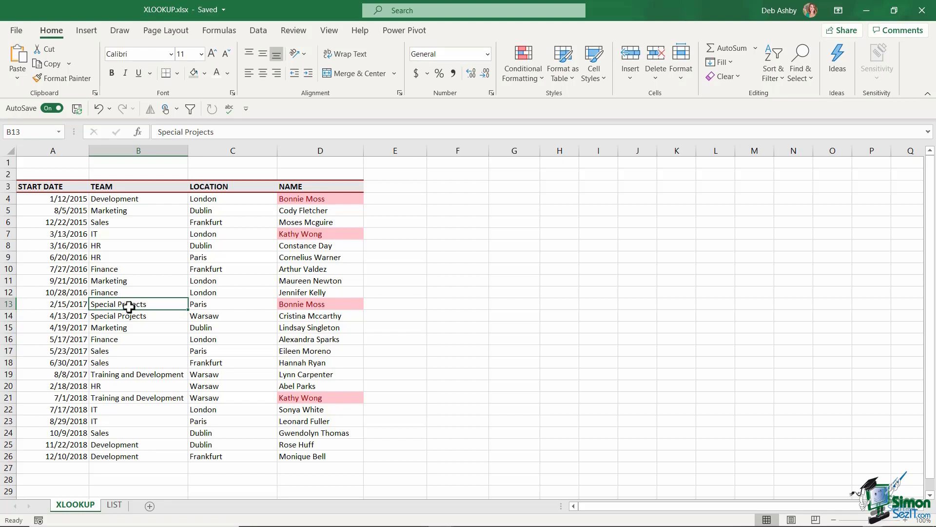
click(312, 237)
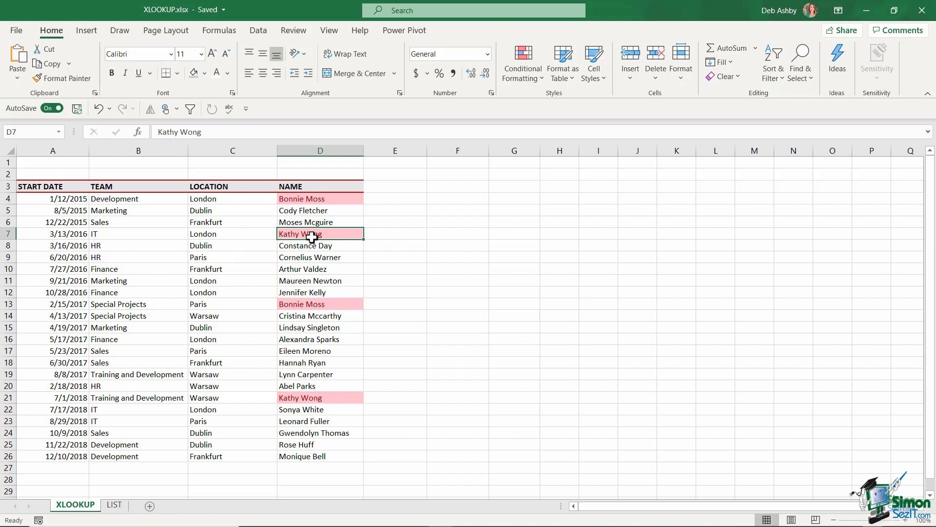
click(113, 236)
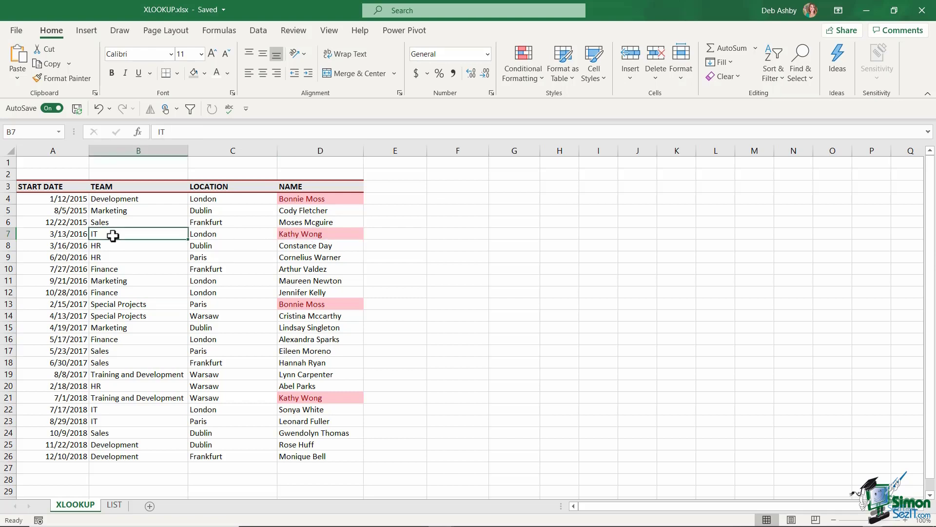
click(149, 401)
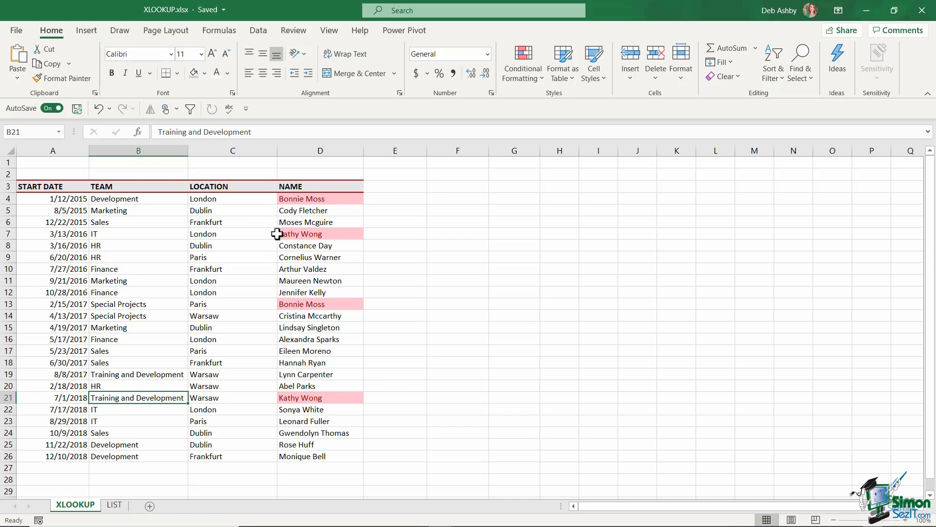
Step: Clear the formats from the names in D4:D26
drag(302, 199, 309, 456)
click(726, 77)
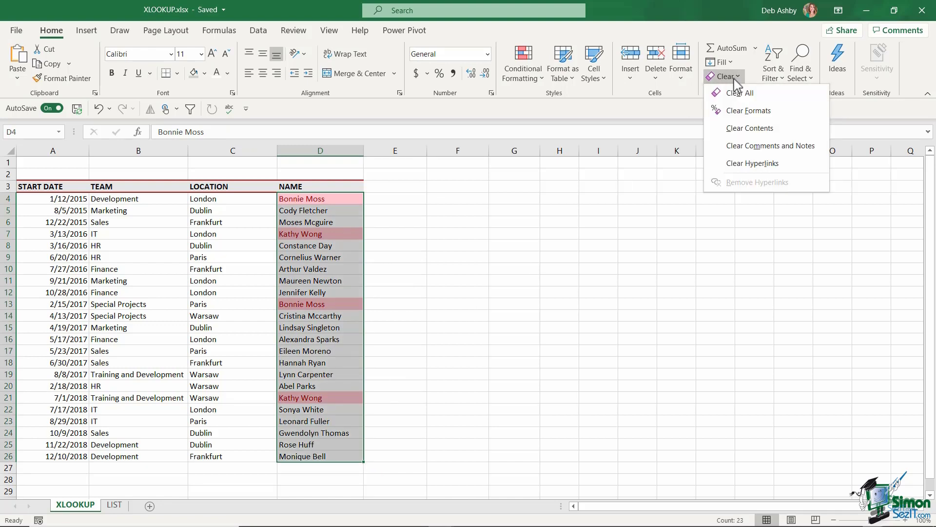
click(747, 111)
click(445, 280)
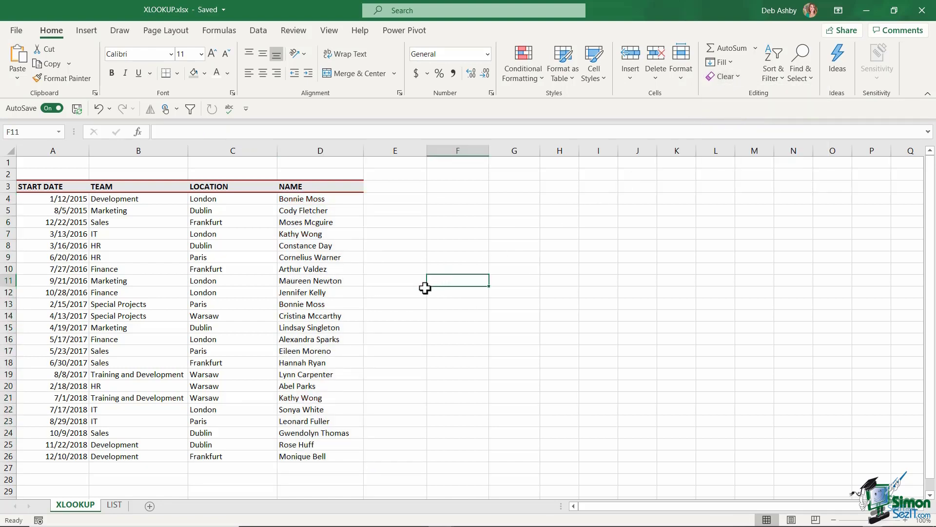
Step: Switch to the LIST sheet and select cell E14 in the CURRENT TEAM column
click(114, 504)
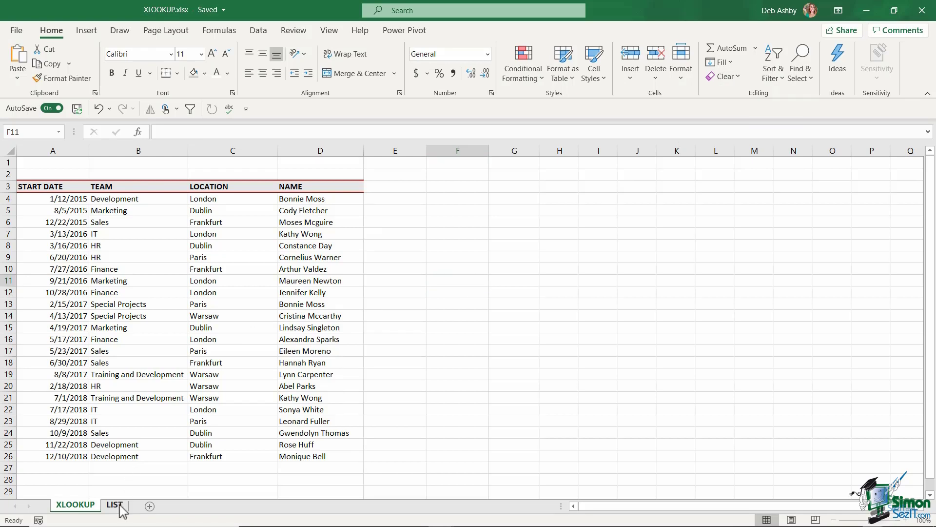
click(372, 315)
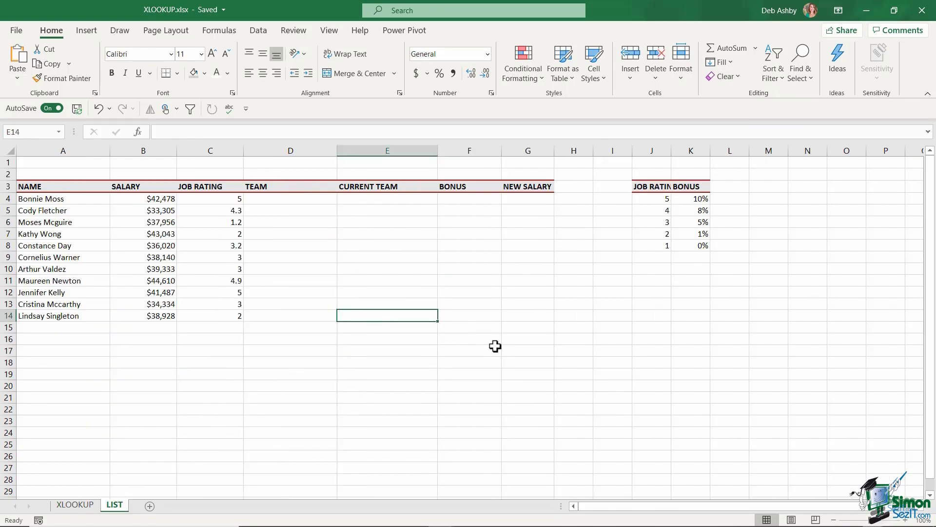
Step: Review the LIST sheet's names, salaries and job ratings, and the empty TEAM, CURRENT TEAM, BONUS and NEW SALARY columns
drag(69, 200, 87, 322)
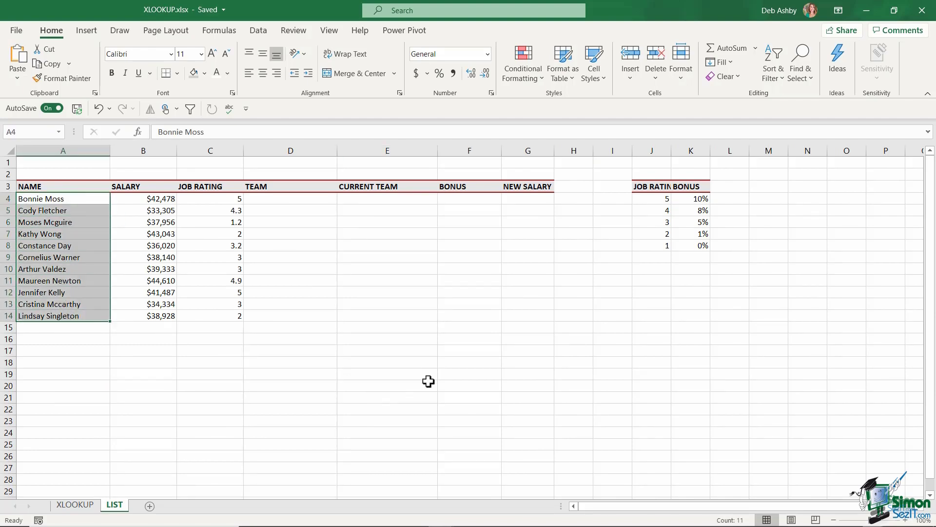
drag(157, 198, 157, 316)
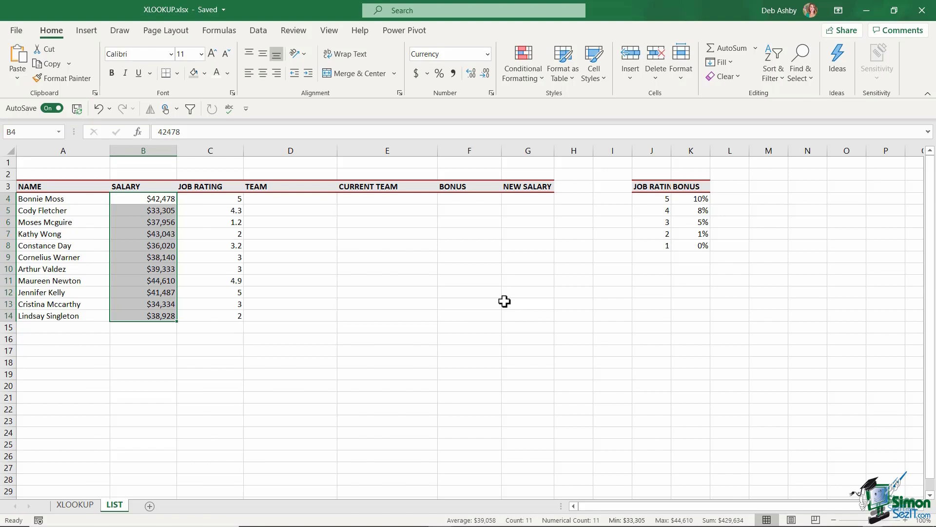
drag(218, 198, 215, 312)
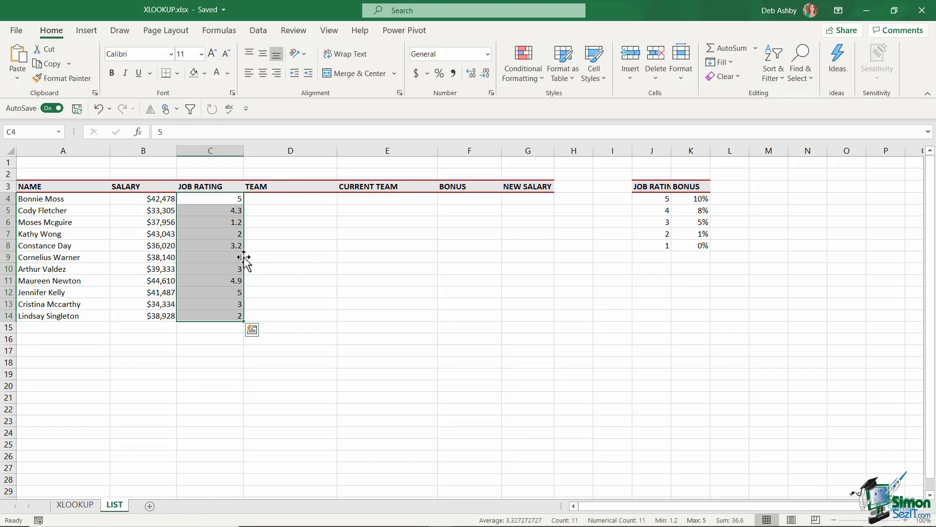
click(303, 200)
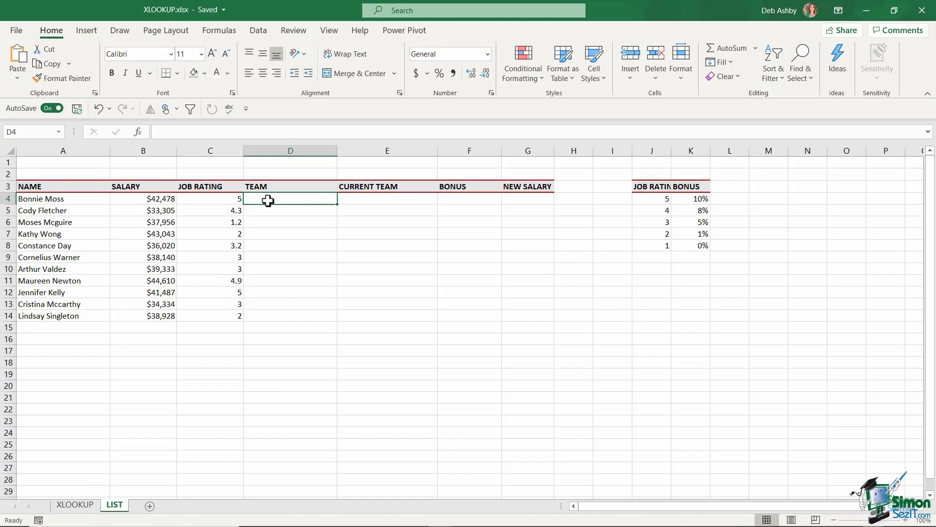
click(389, 200)
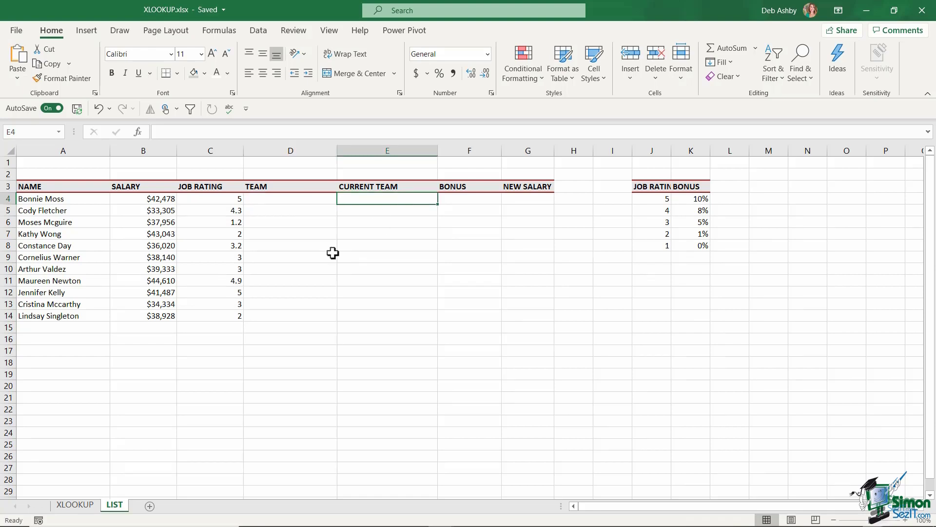
click(472, 199)
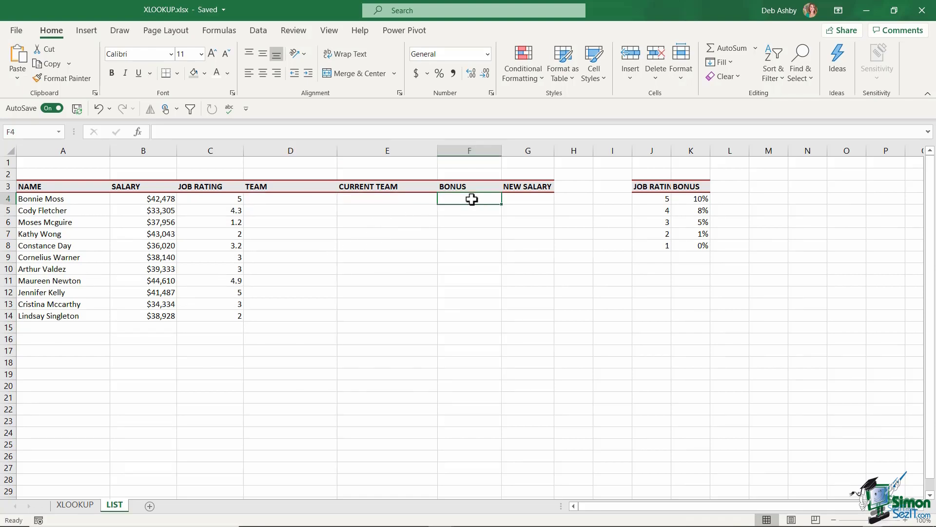
click(536, 199)
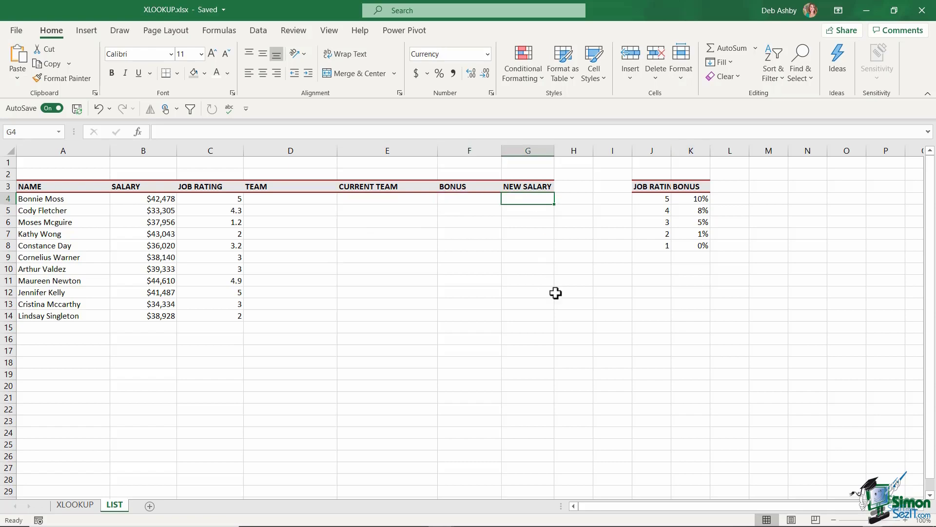
Step: Widen column J to fit its JOB RATING heading, and review the job ratings and bonus percentages beneath the headings in J3:K3
drag(672, 149, 688, 149)
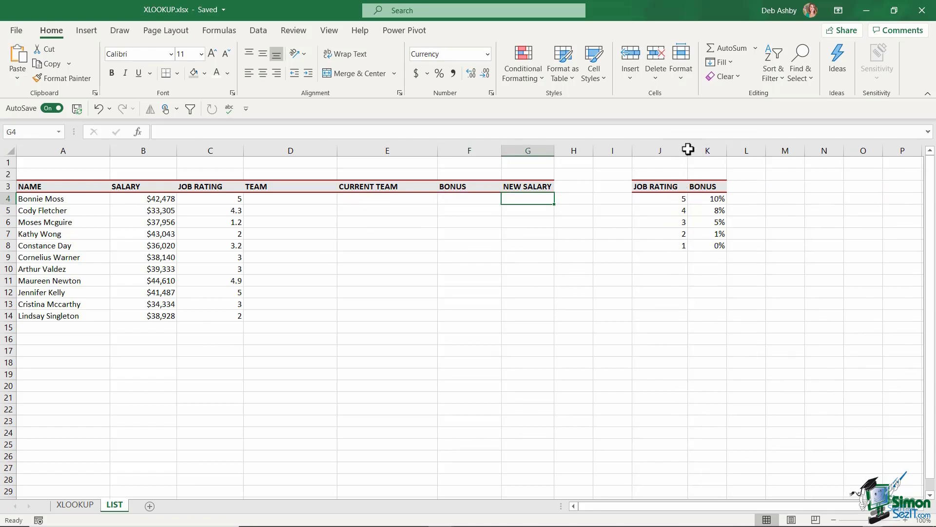
drag(671, 197, 673, 246)
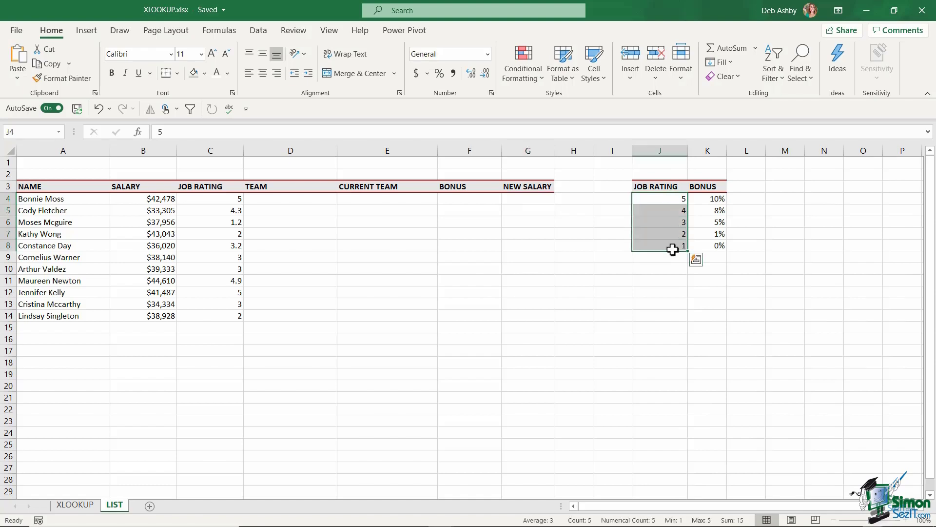
click(711, 200)
drag(707, 202, 708, 247)
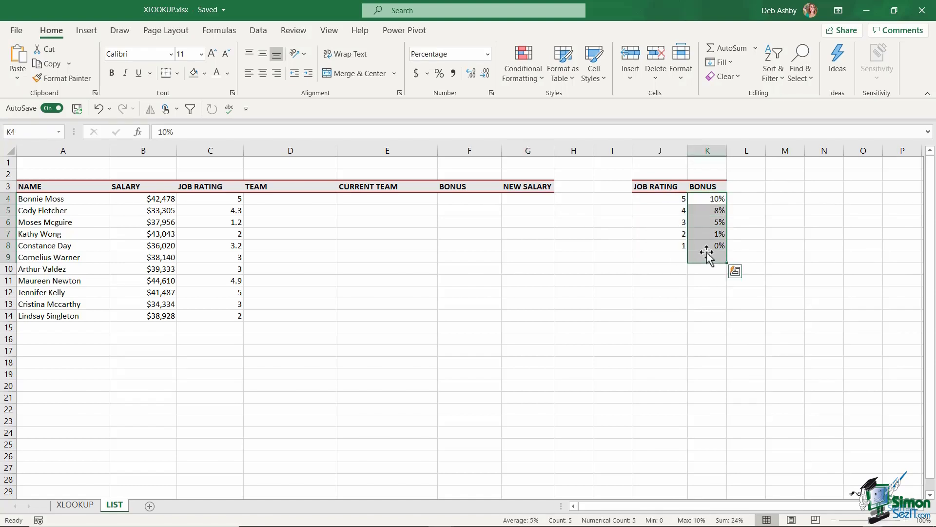
click(775, 244)
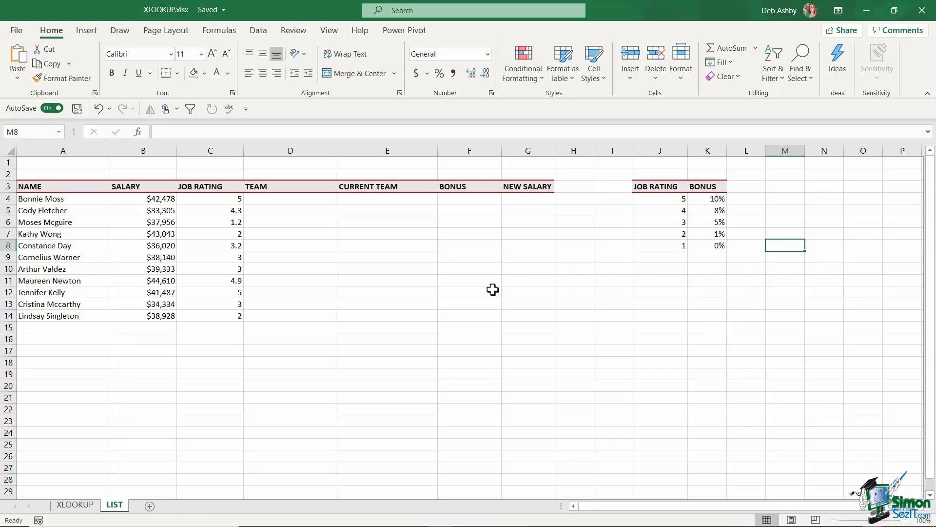
Step: In D4, enter an XLOOKUP formula that looks up A4 in XLOOKUP!D4:D26 and returns the team from XLOOKUP!B4:B26
click(280, 202)
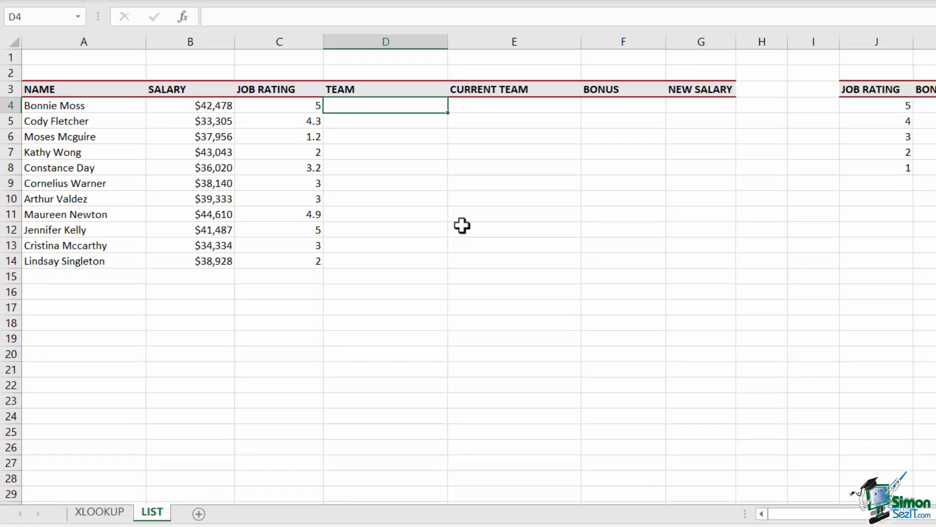
text(=)
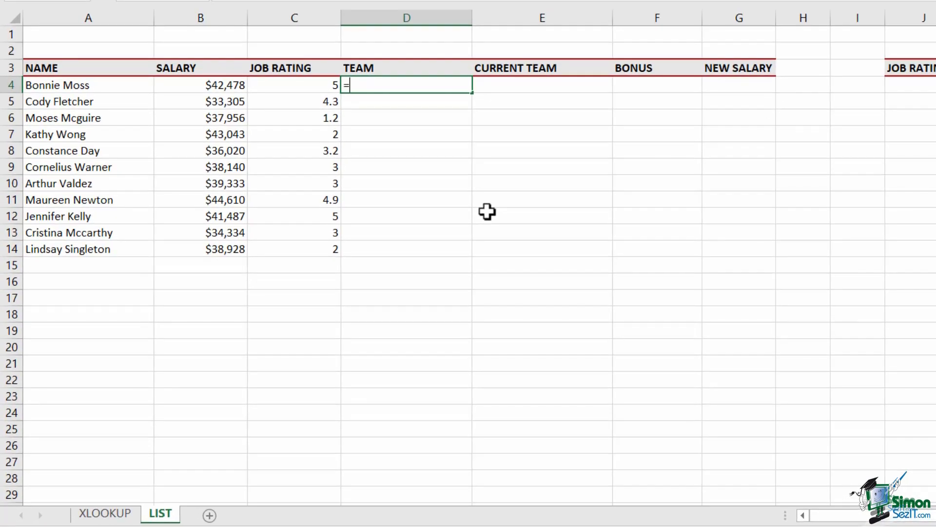
text(XLOOKUP()
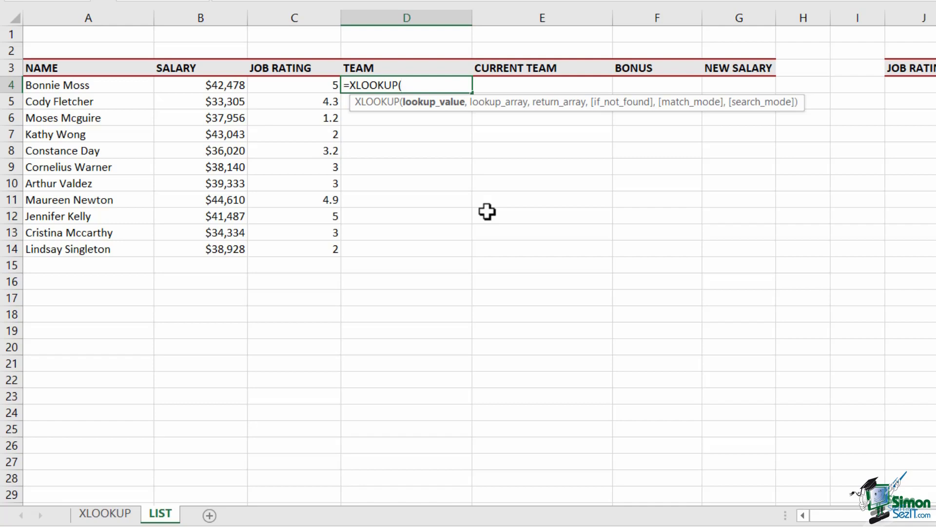
click(107, 84)
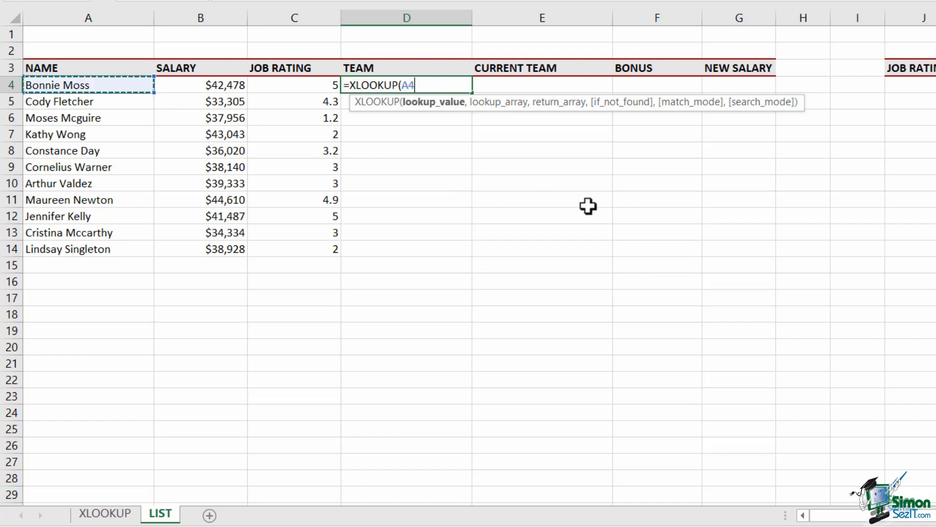
text(,)
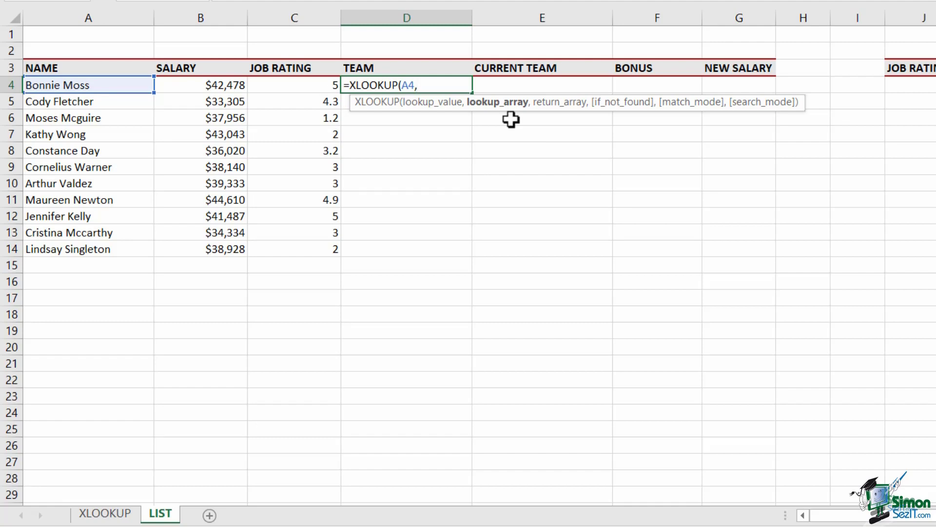
key(ctrl+Page_Up)
drag(475, 85, 478, 437)
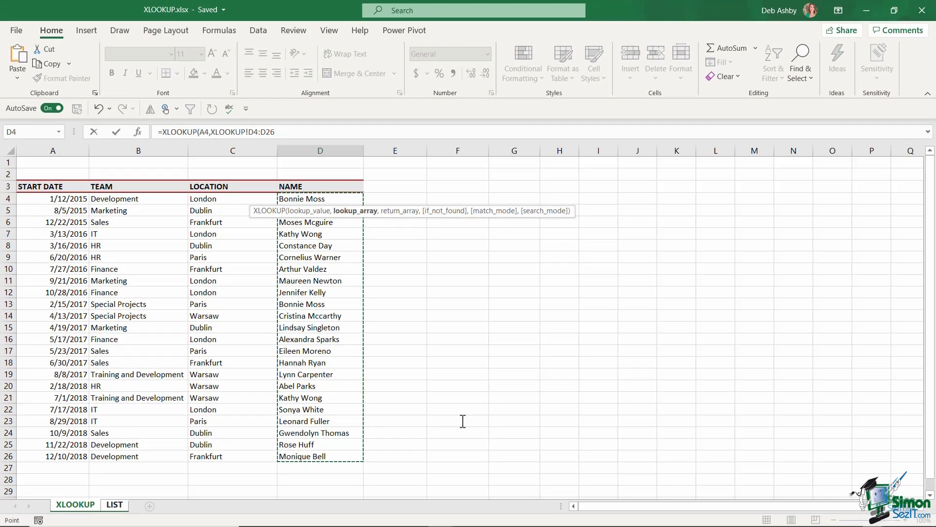
click(435, 99)
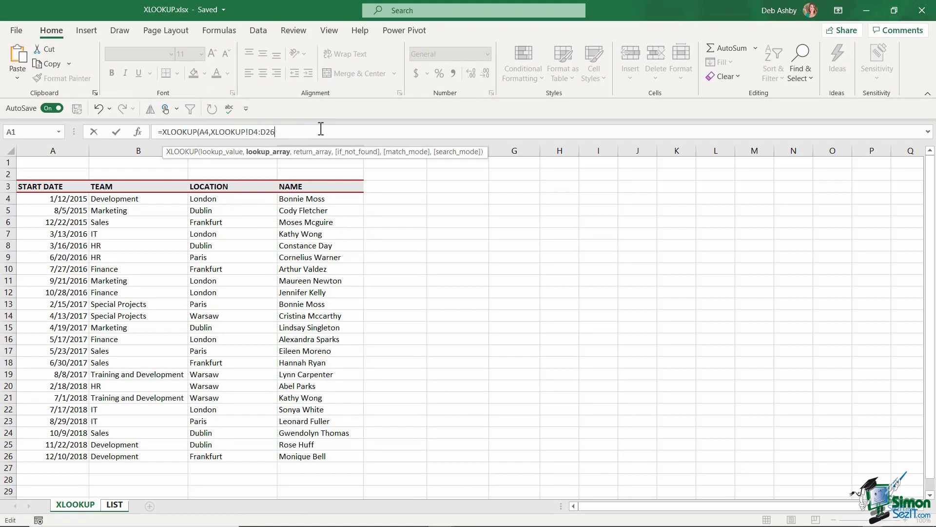
text(,)
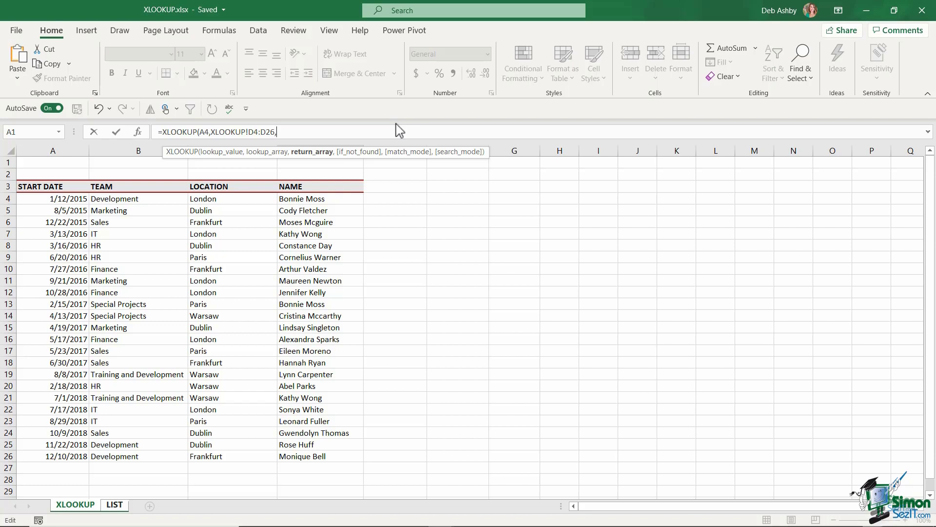
drag(130, 197, 112, 459)
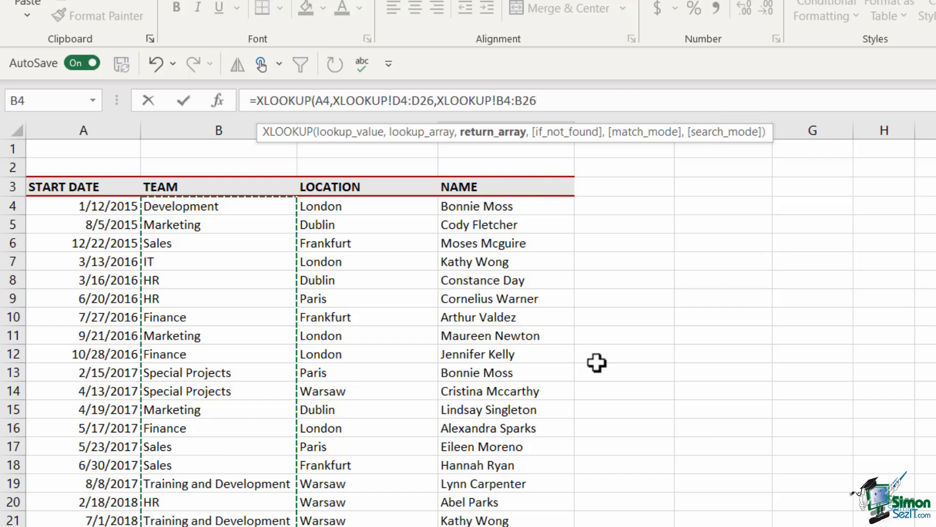
text())
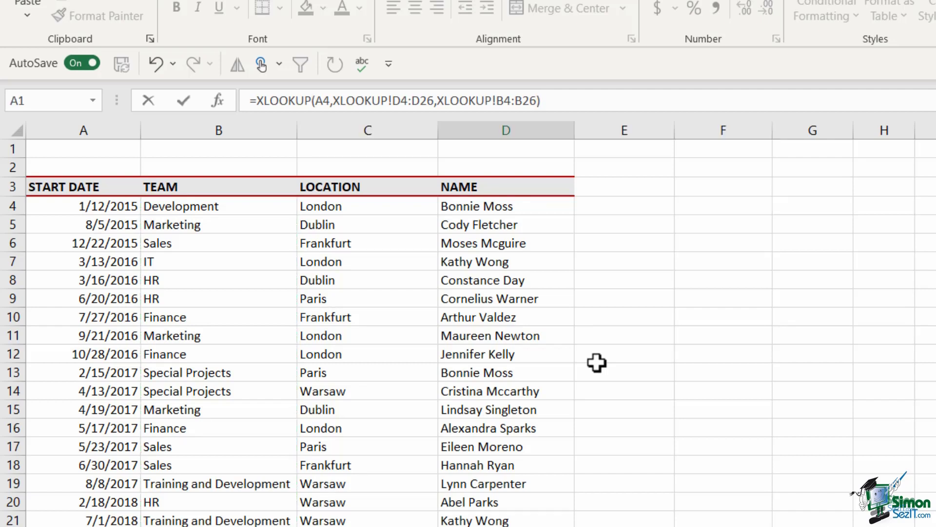
key(Return)
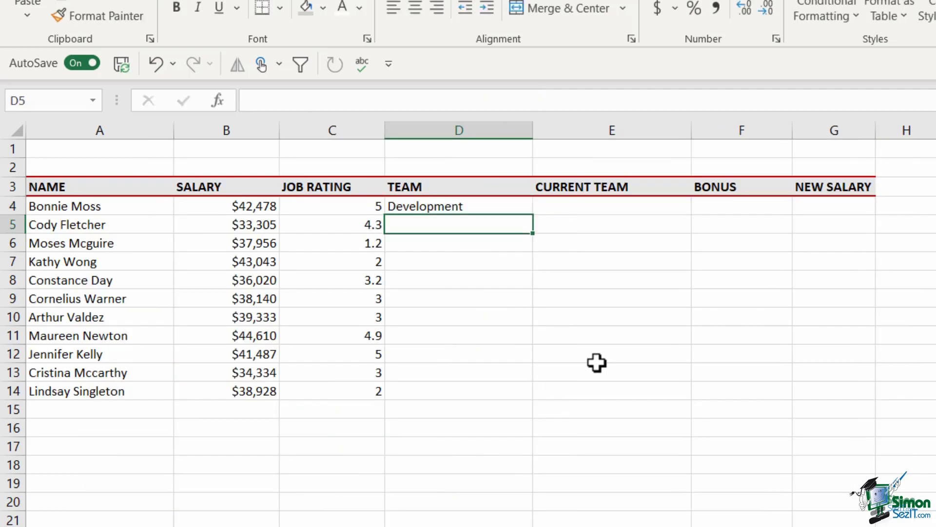
Step: Make the lookup and return ranges in D4's formula absolute, as XLOOKUP!$D$4:$D$26 and XLOOKUP!$B$4:$B$26
key(Up)
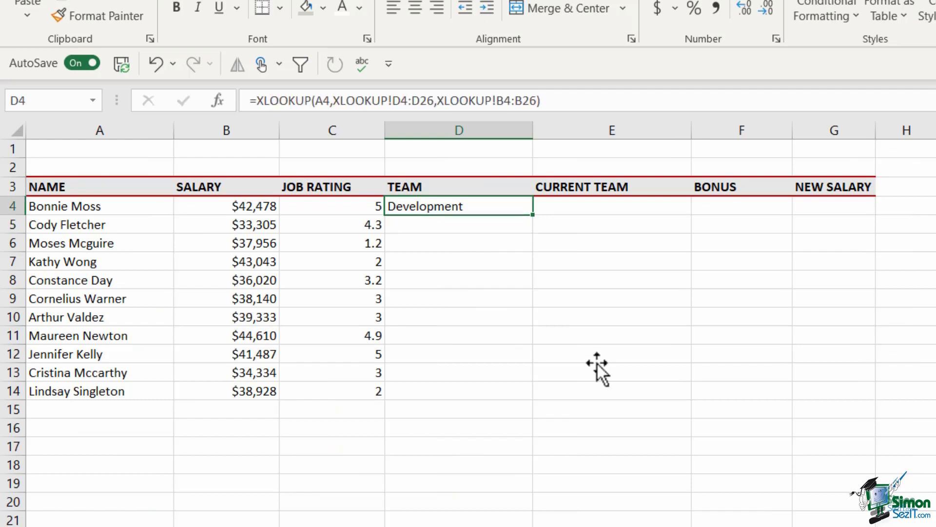
click(401, 102)
click(435, 101)
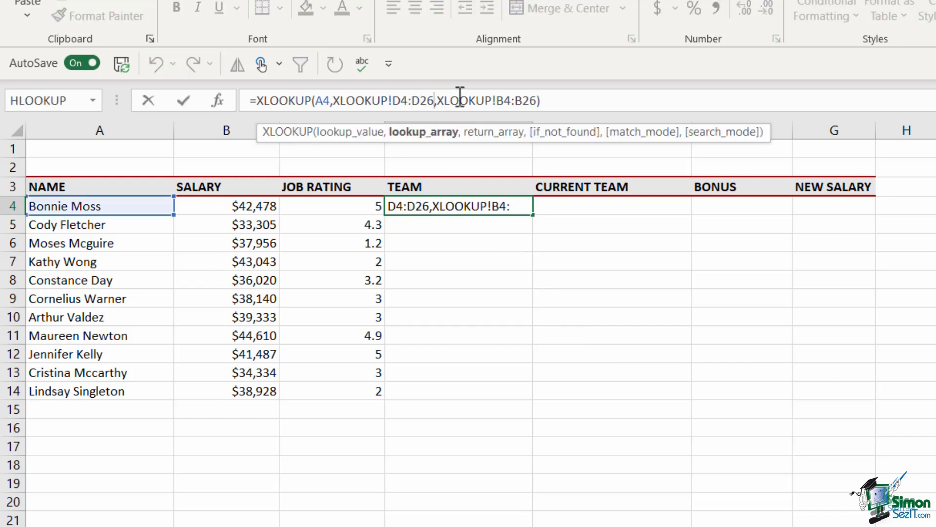
key(F4)
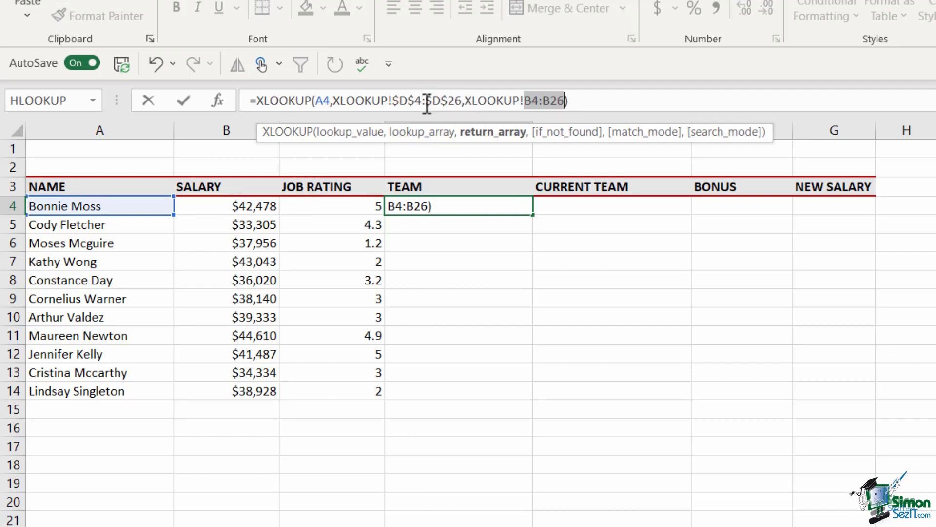
key(F4)
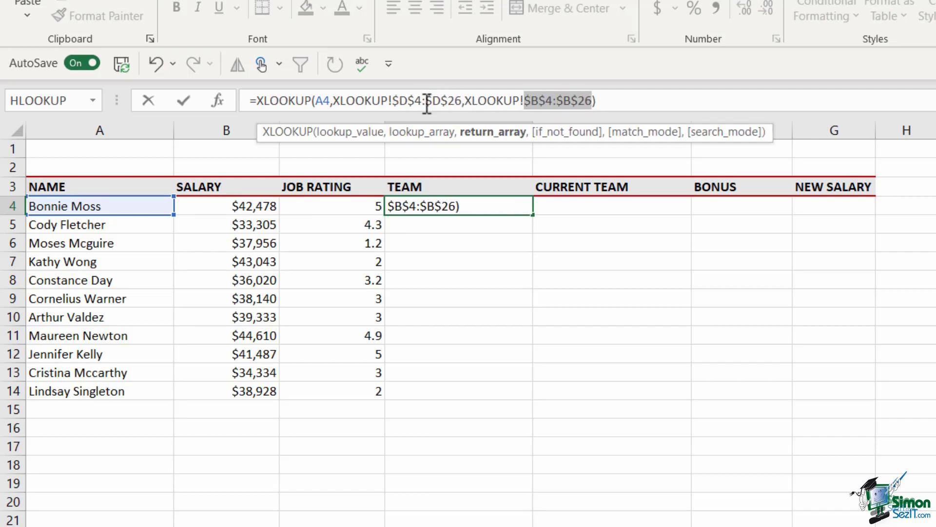
key(Return)
Step: Fill the XLOOKUP formula from D4 down through D14 in the TEAM column
click(516, 211)
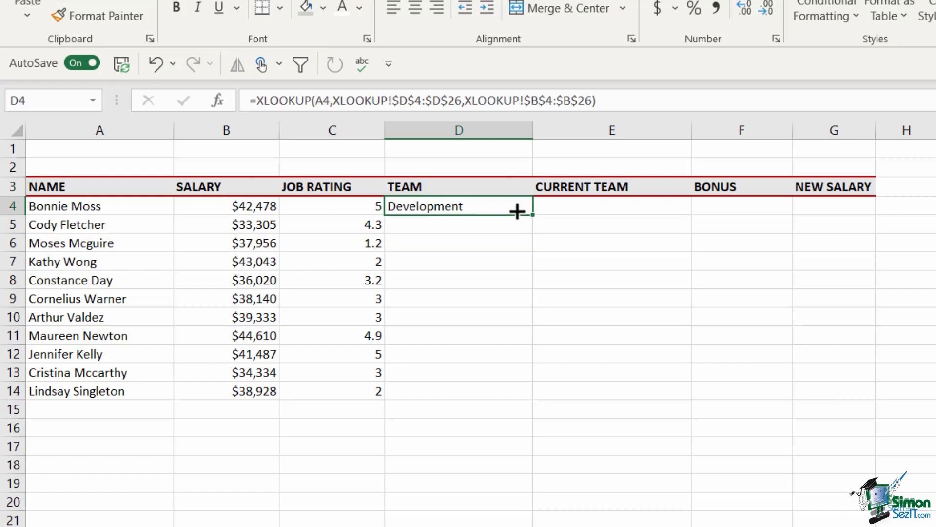
drag(533, 214, 531, 396)
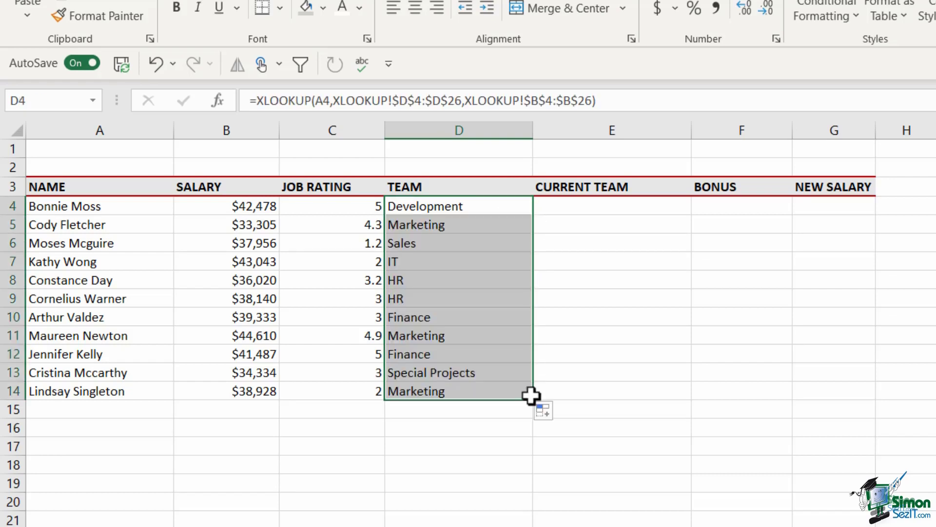
click(635, 325)
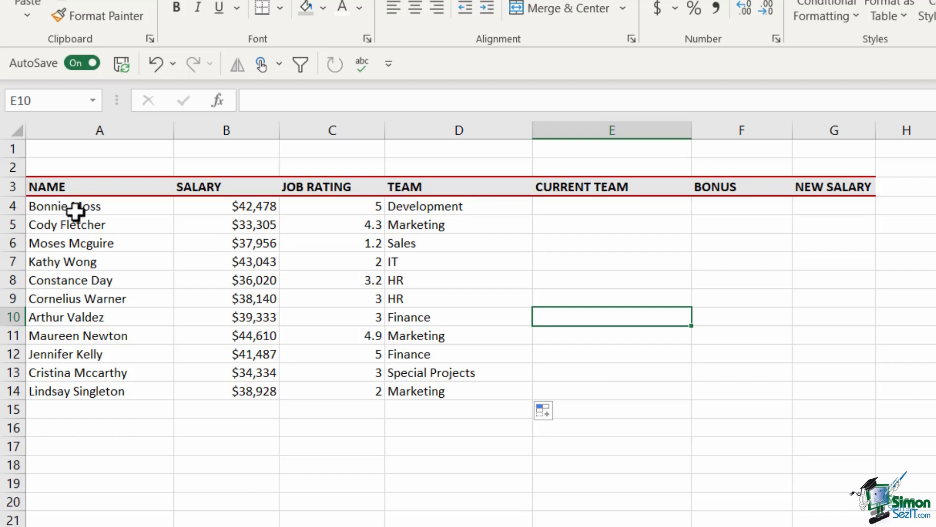
Step: Compare the team in D4 with the same employee's records in rows 4 and 13 of the XLOOKUP sheet, and return to LIST
click(55, 207)
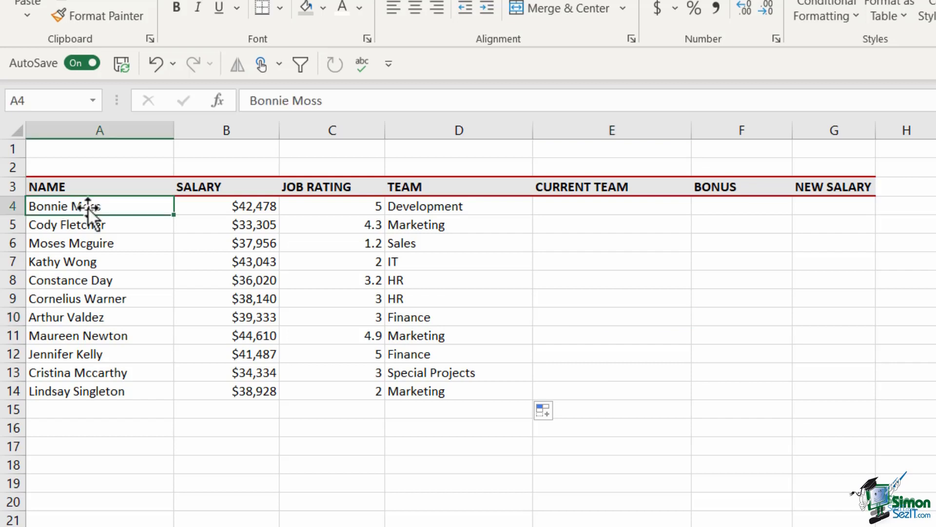
click(454, 207)
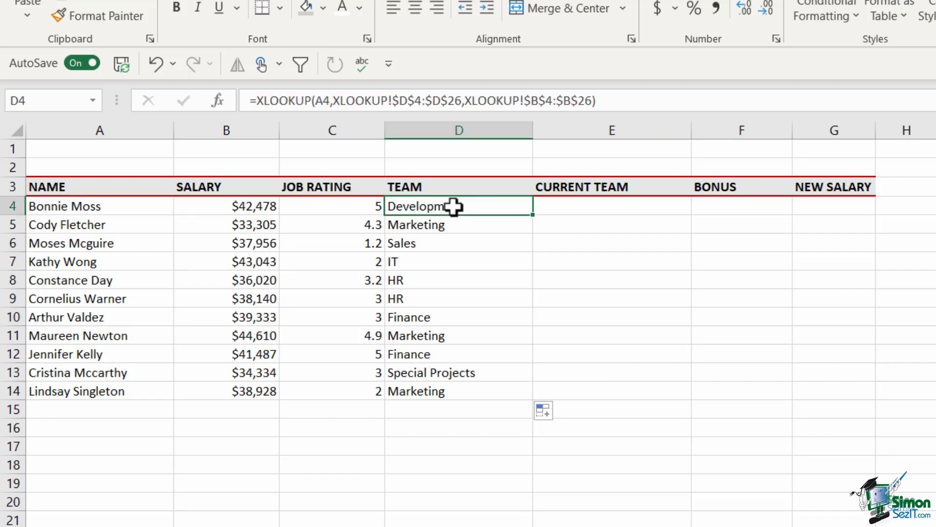
click(256, 526)
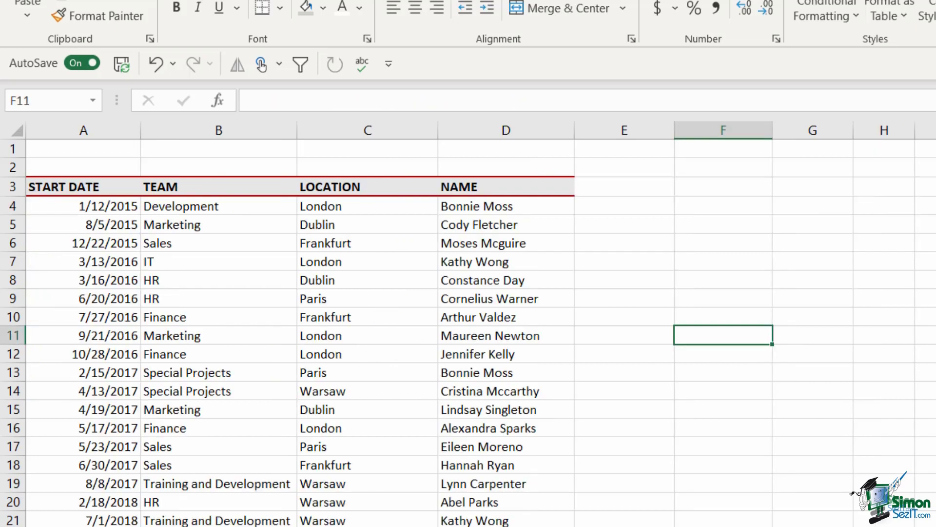
drag(505, 206, 206, 214)
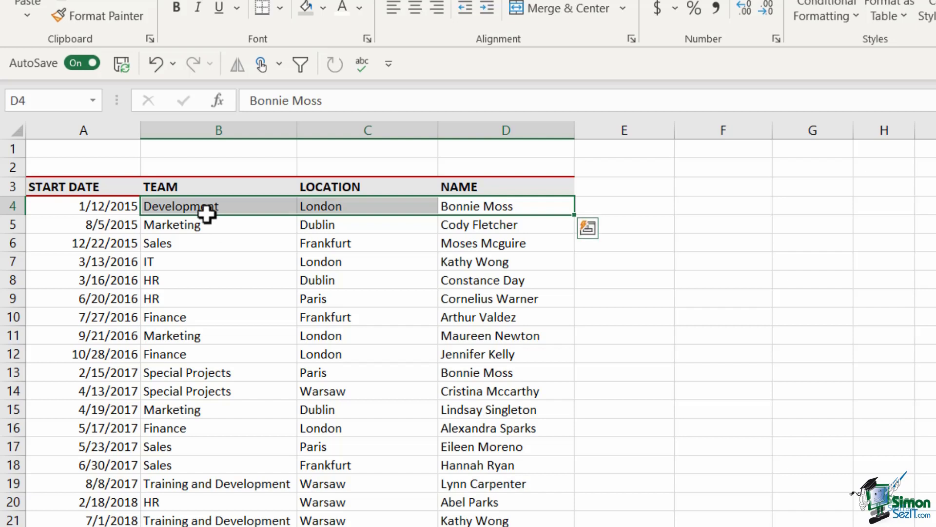
drag(535, 376, 195, 372)
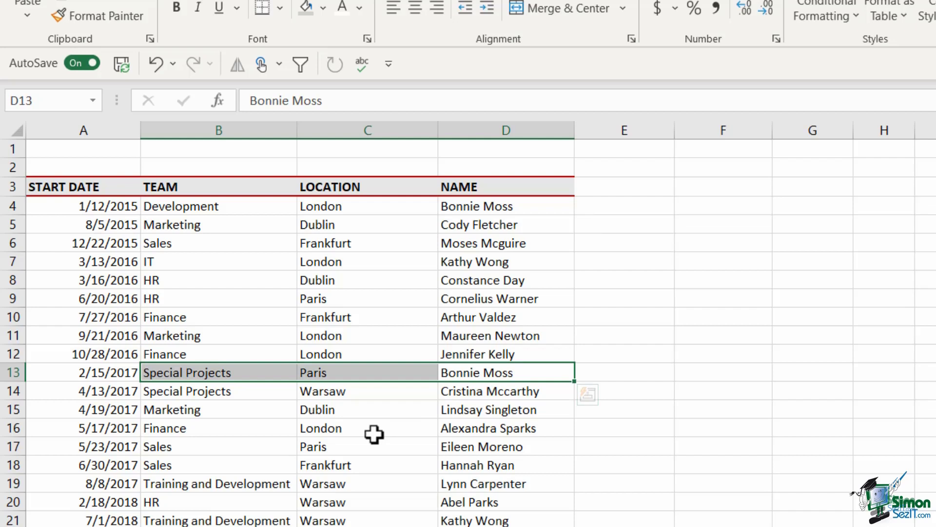
key(ctrl+Page_Down)
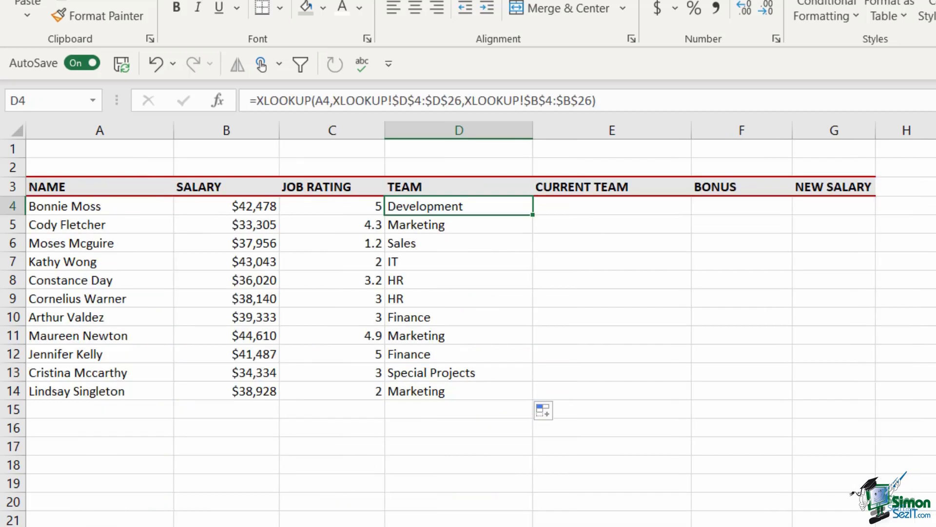
Step: Compare the team in D7 with the same employee's later record in row 21 of the XLOOKUP sheet, and return to LIST
click(108, 267)
click(456, 266)
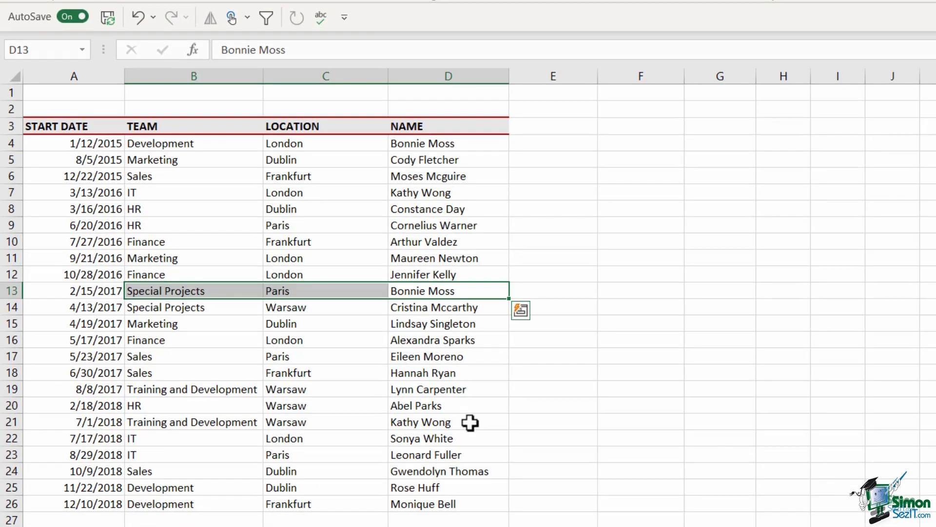
drag(470, 423, 178, 420)
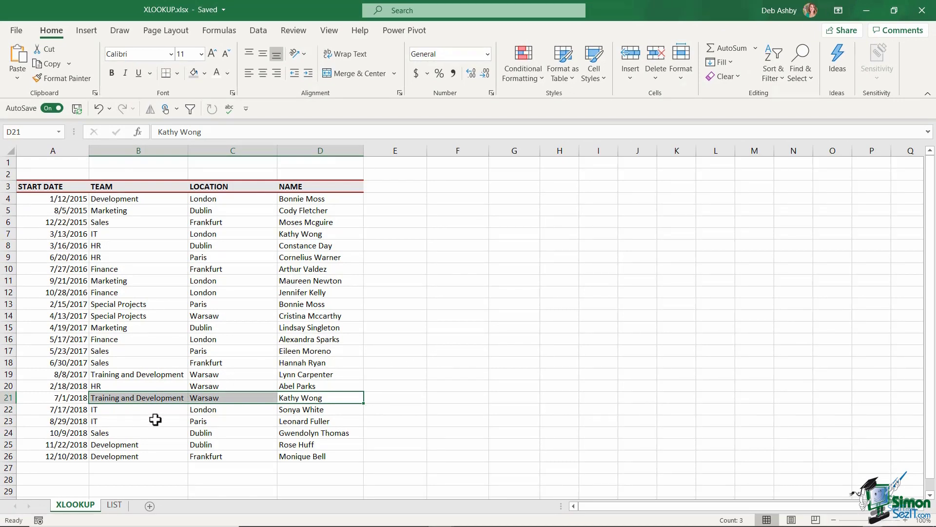
click(114, 504)
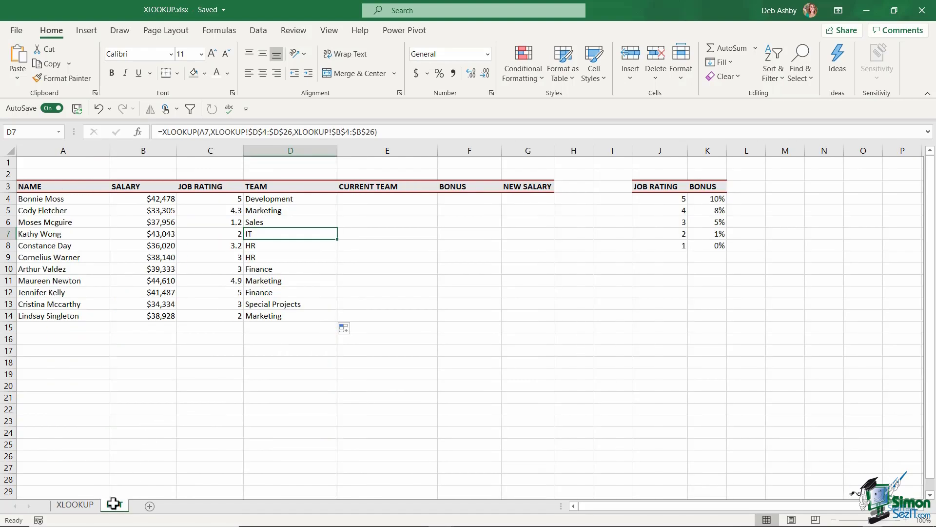
Step: In E4, begin an XLOOKUP formula that looks up A4 in the absolute range XLOOKUP!$D$4:$D$26
click(385, 199)
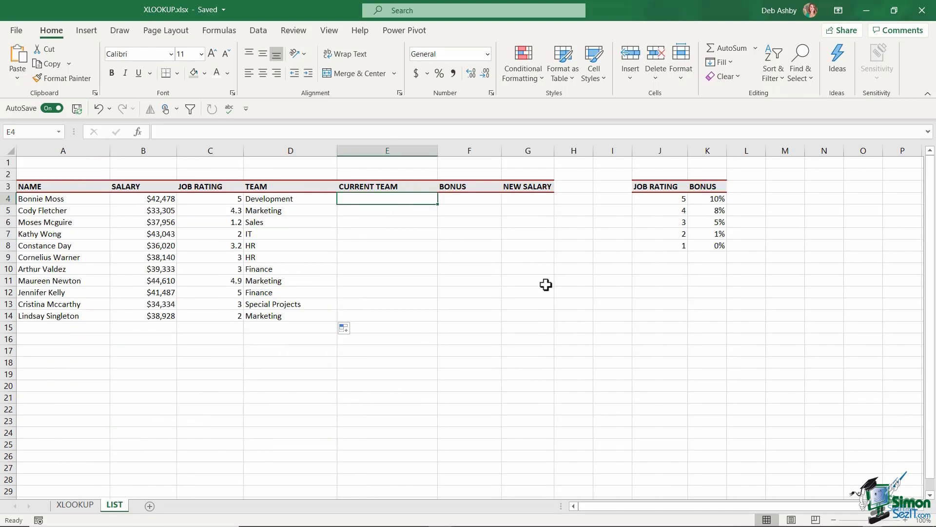
text(=XLOOKUP()
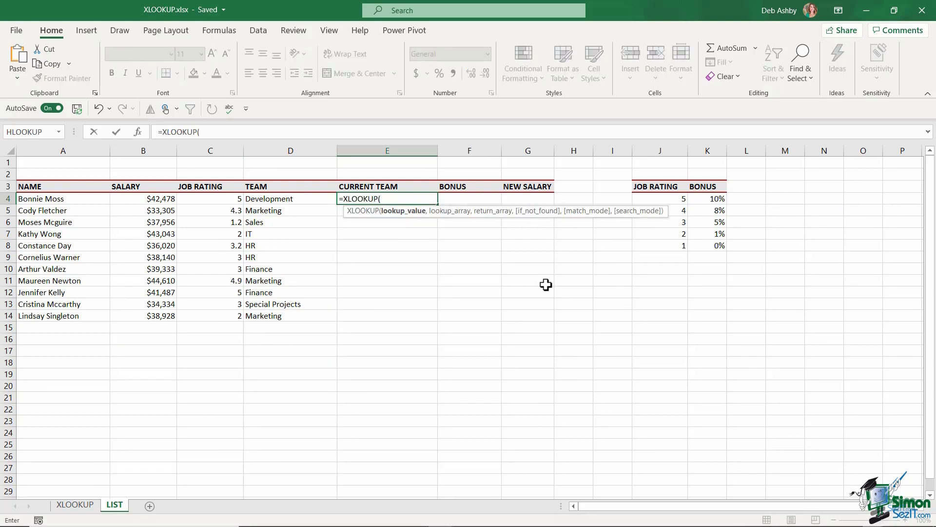
click(64, 199)
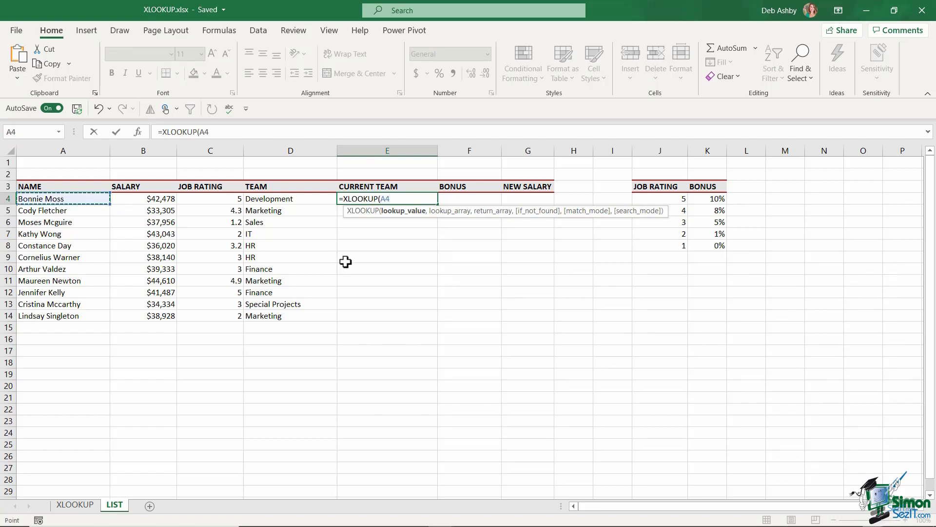
text(,)
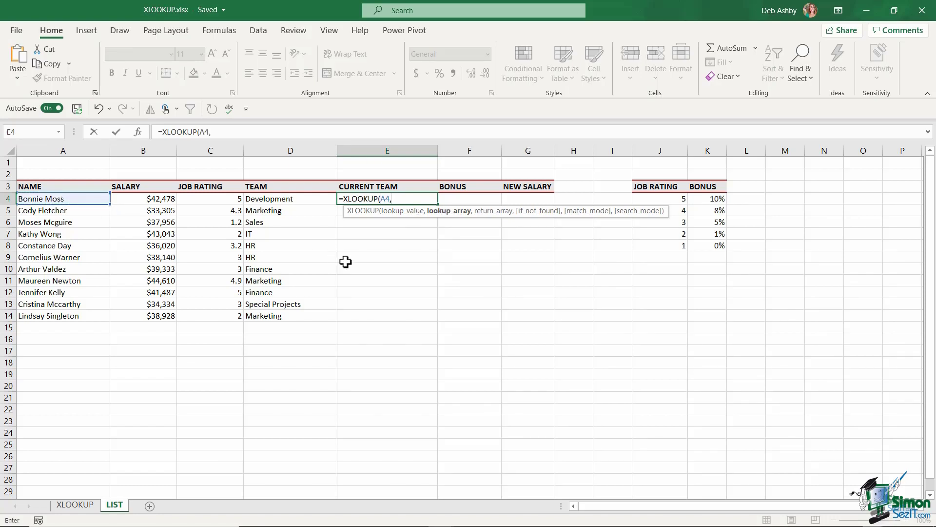
click(81, 506)
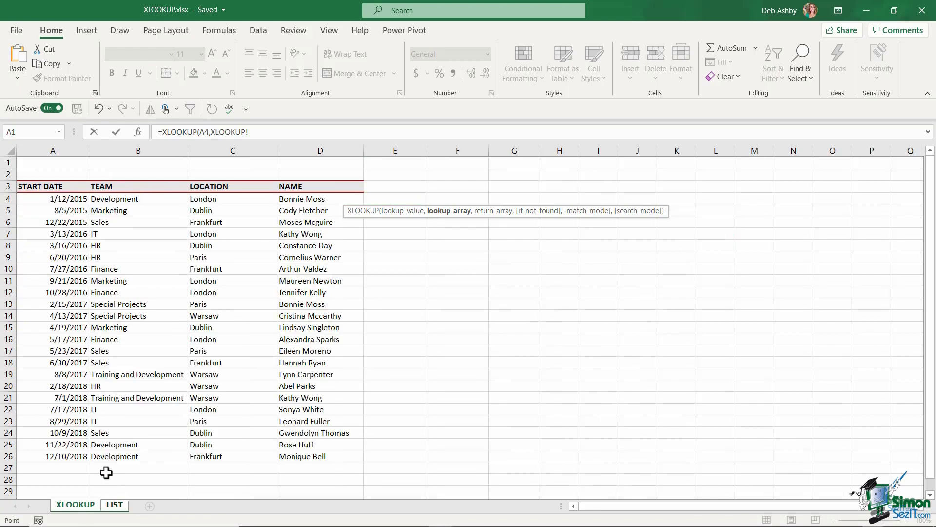
drag(318, 199, 320, 451)
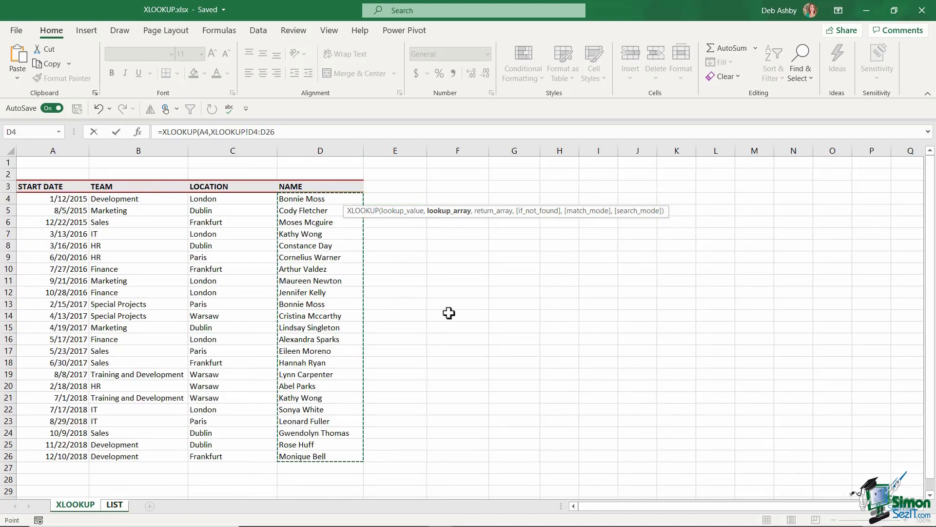
key(F4)
text(,)
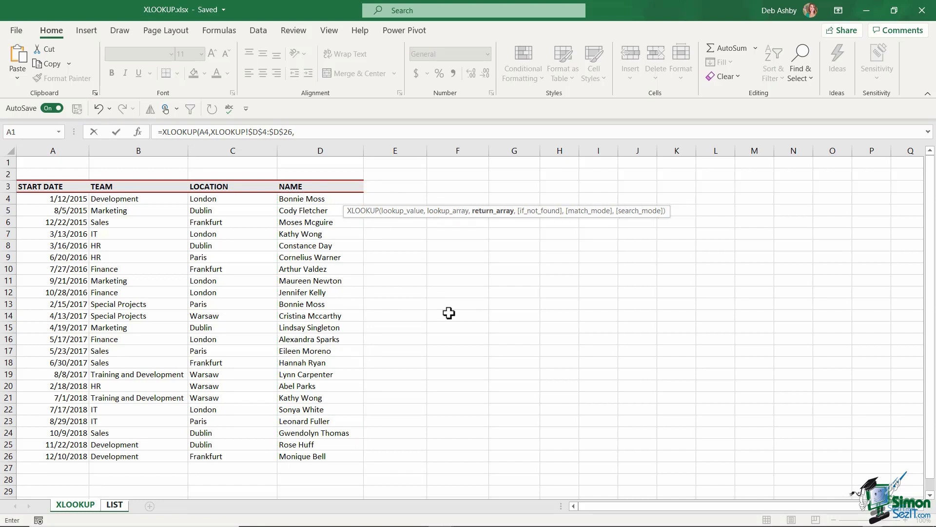
Step: Complete E4's formula with return range XLOOKUP!$B$4:$B$26, no if-not-found value, exact match (0) and last-to-first search (-1)
click(318, 132)
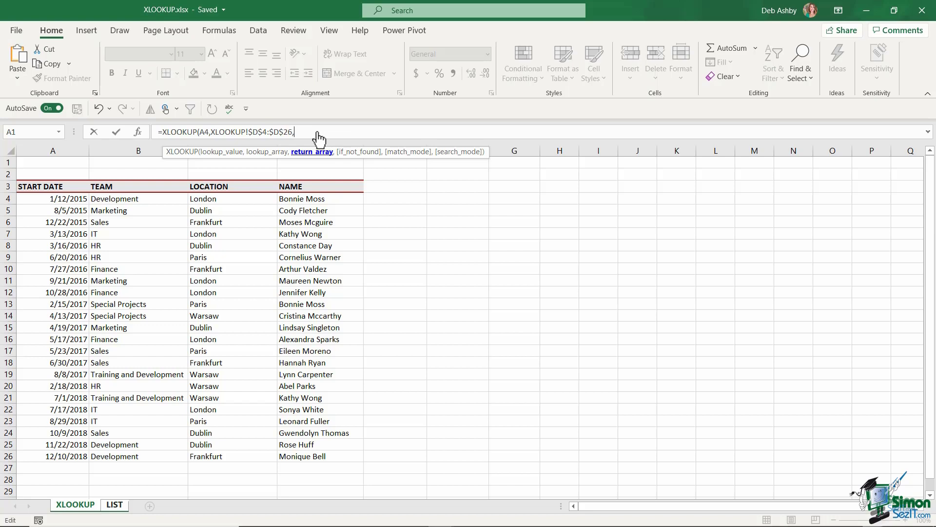
drag(138, 199, 130, 456)
key(F4)
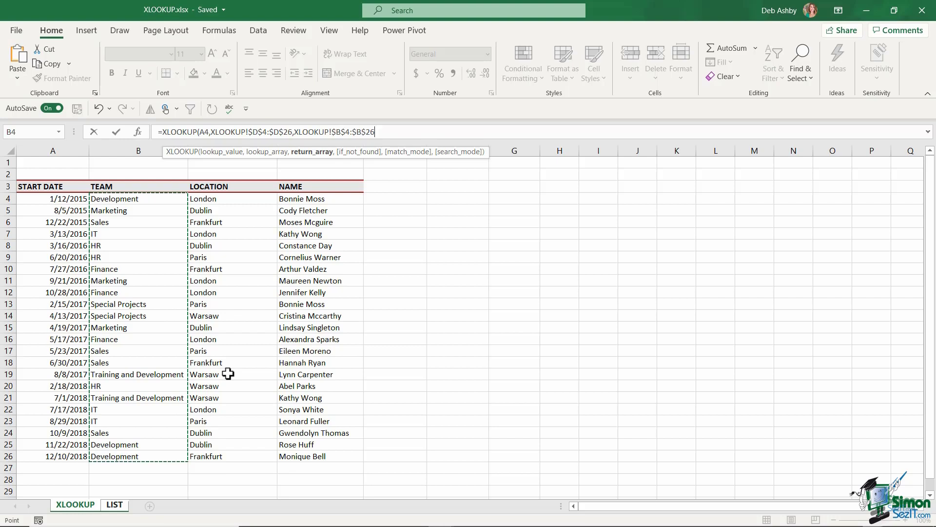
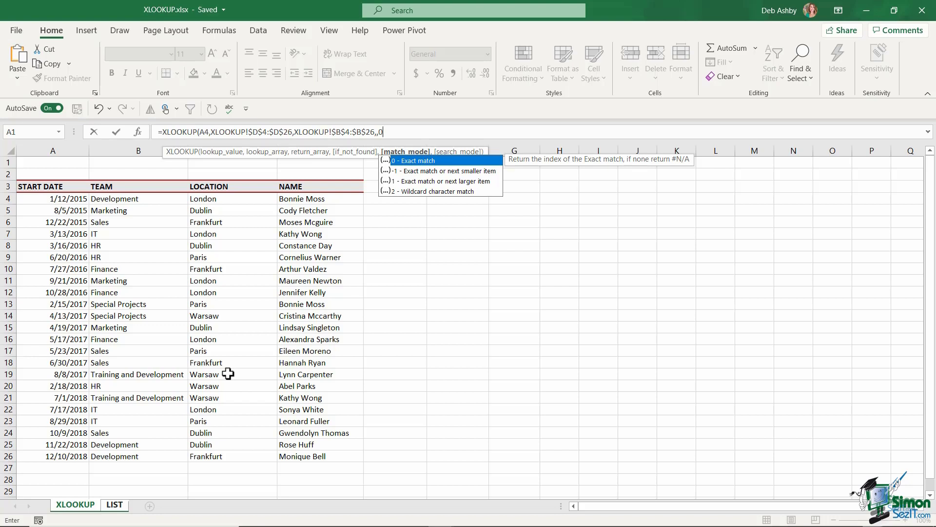
text(,-)
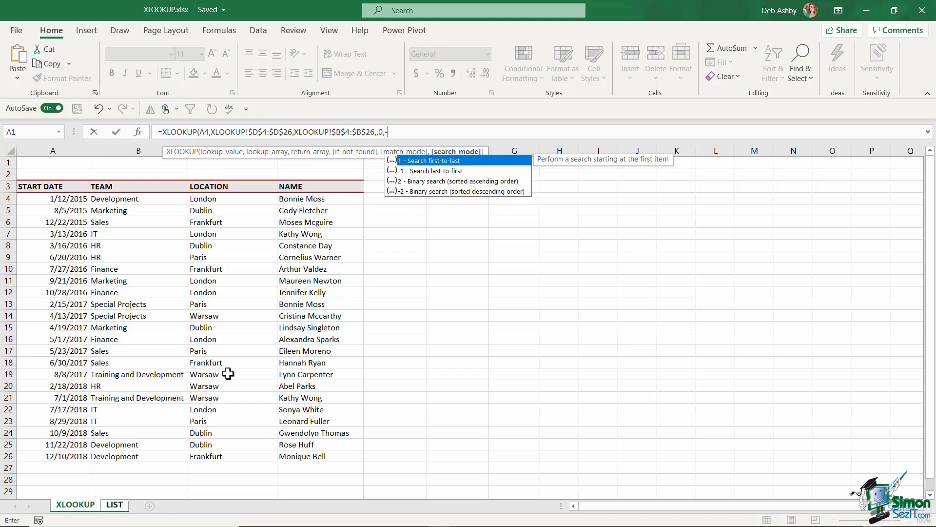
text(1)
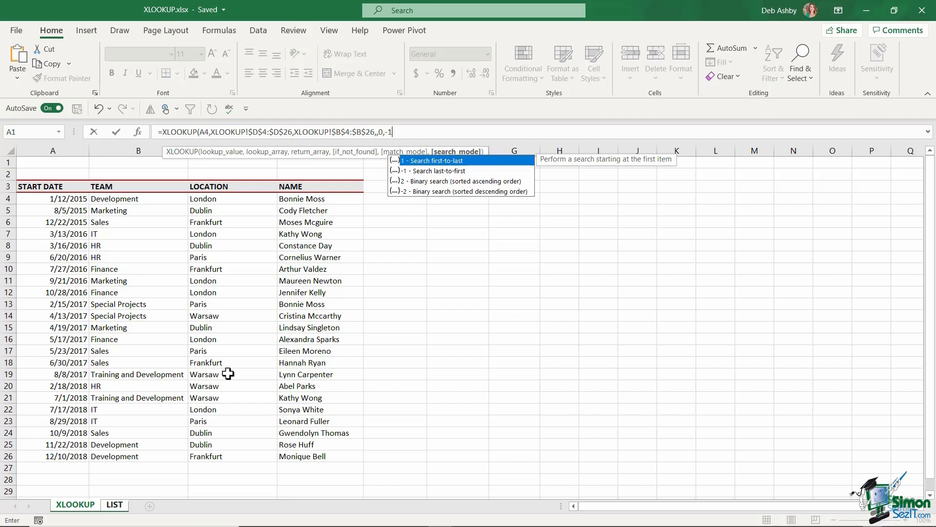
text())
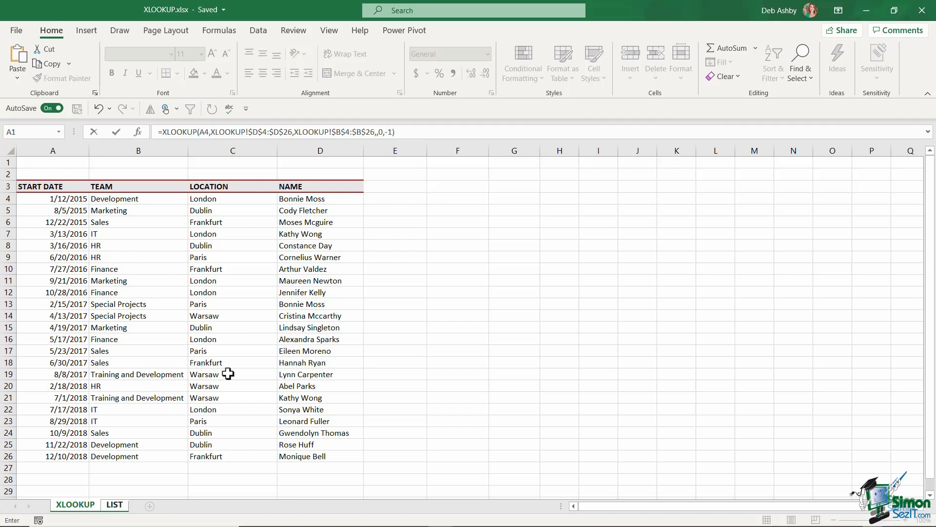
key(Return)
Step: Fill the XLOOKUP formula from E4 down through E14 in the CURRENT TEAM column
click(422, 198)
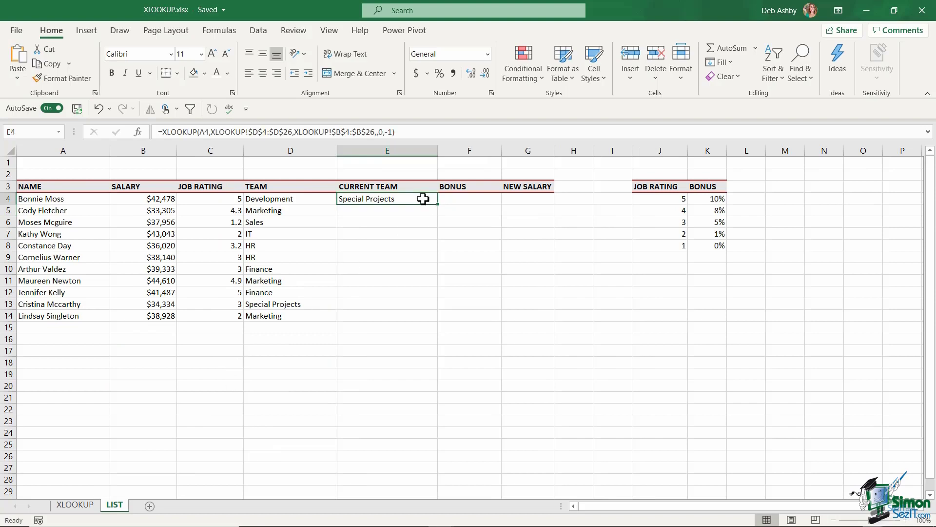
double_click(434, 204)
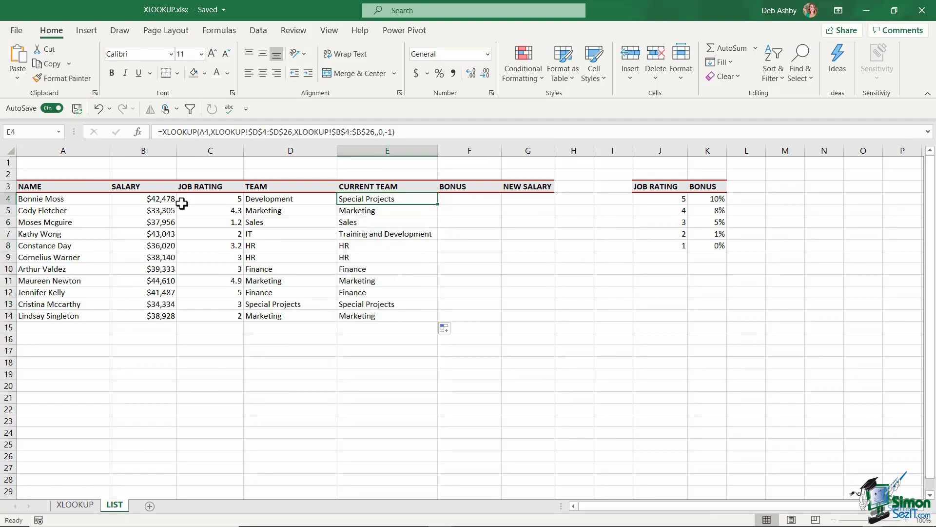
Step: Check the CURRENT TEAM results in E4 and E7 against the employees in rows 4 and 7
click(79, 203)
click(370, 200)
click(78, 234)
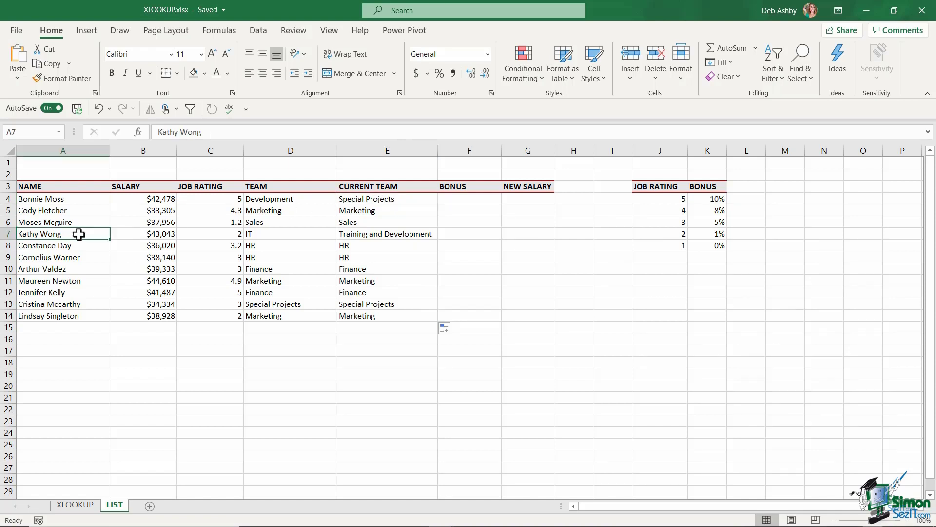
click(392, 235)
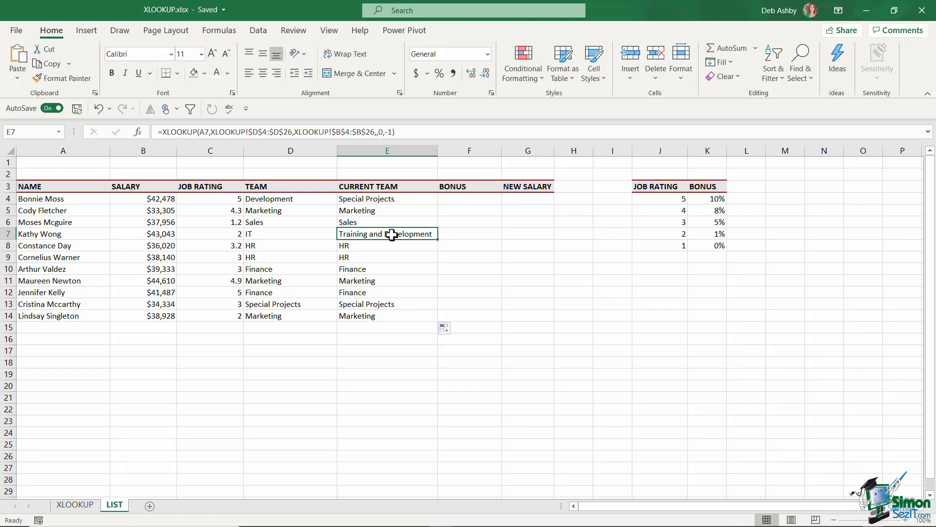
click(403, 200)
click(398, 235)
Step: Compare the employees' job ratings in C4:C14, including the decimal ratings, with the job rating and bonus table in J3:K8
key(Right)
key(Up)
key(Up)
key(Up)
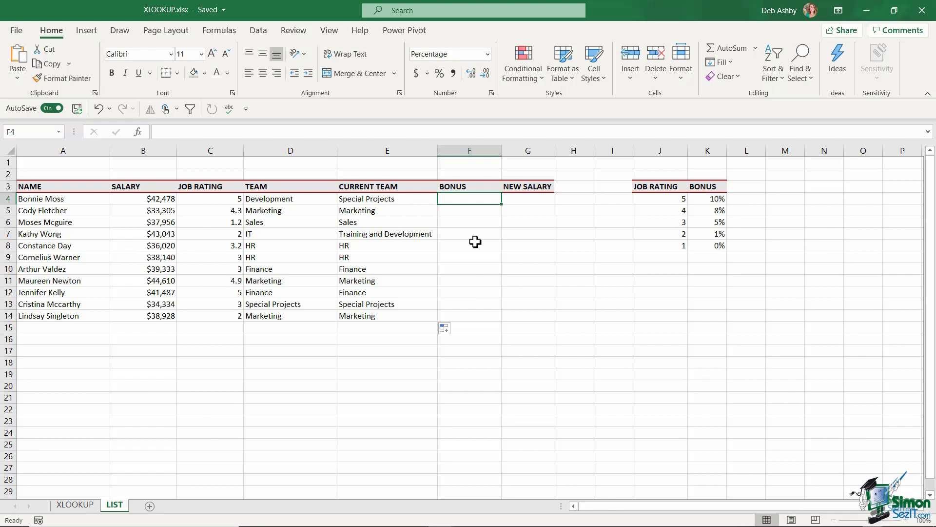
drag(642, 186, 713, 244)
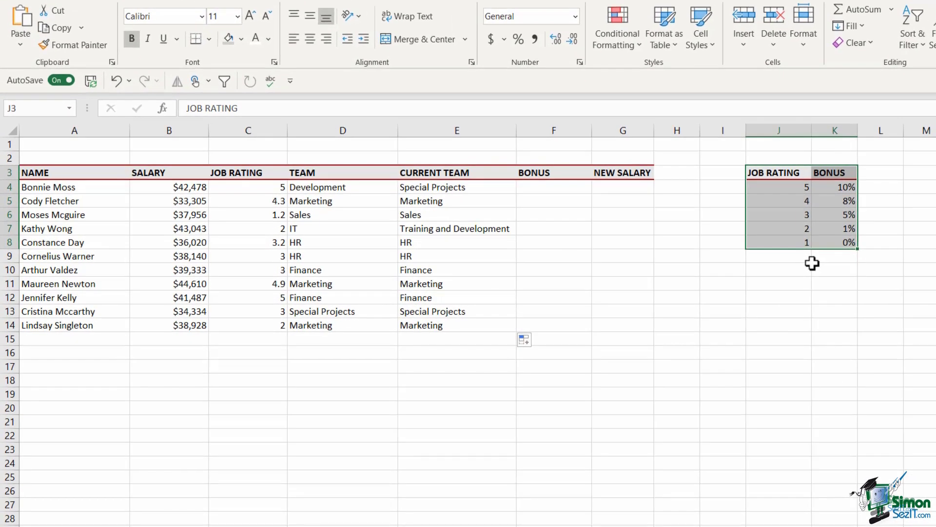
drag(245, 191, 248, 322)
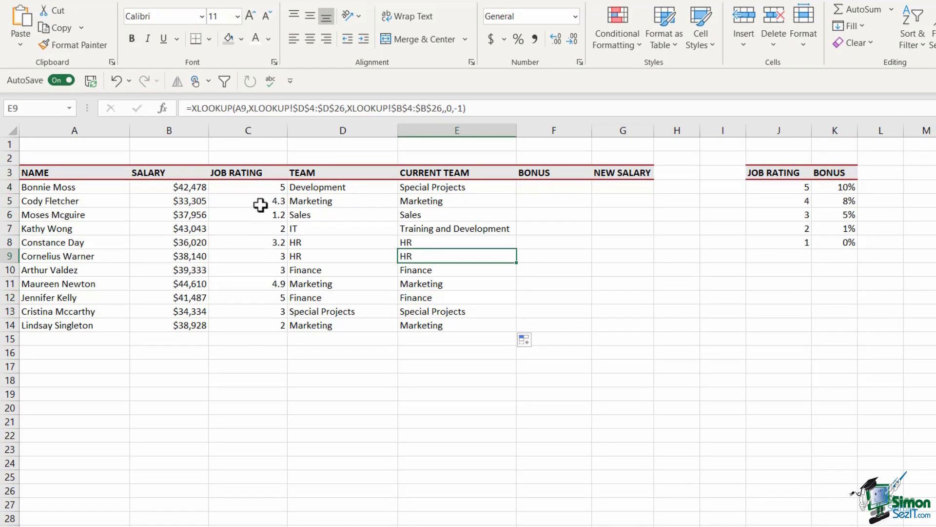
drag(259, 186, 262, 320)
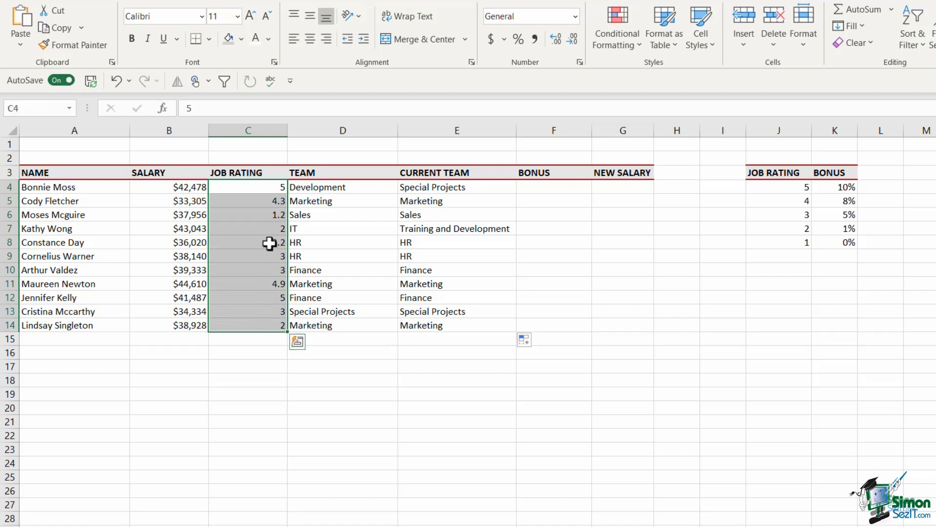
click(244, 202)
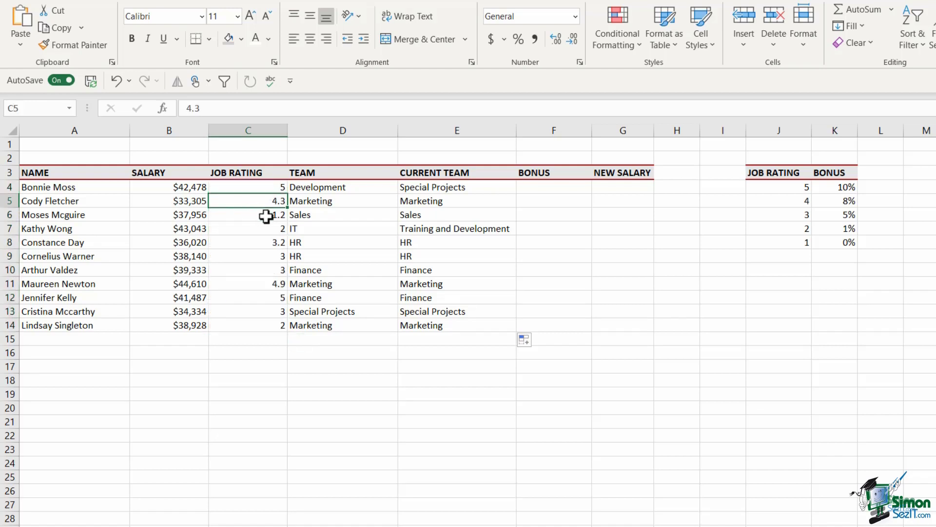
click(266, 216)
click(262, 245)
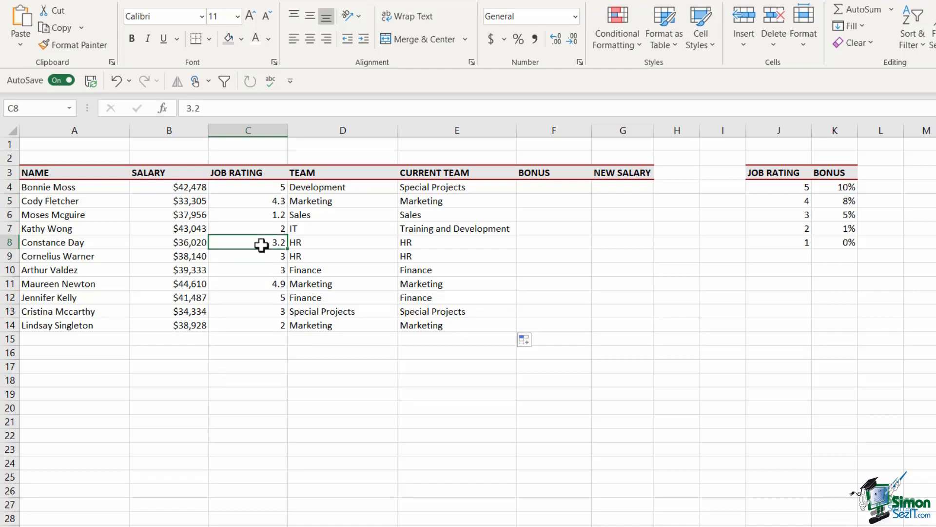
drag(259, 187, 253, 322)
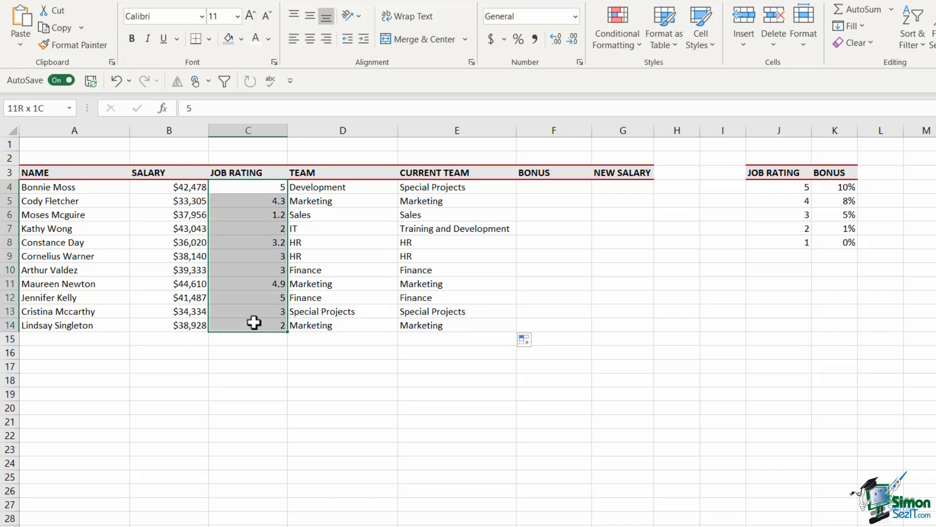
drag(780, 192, 784, 241)
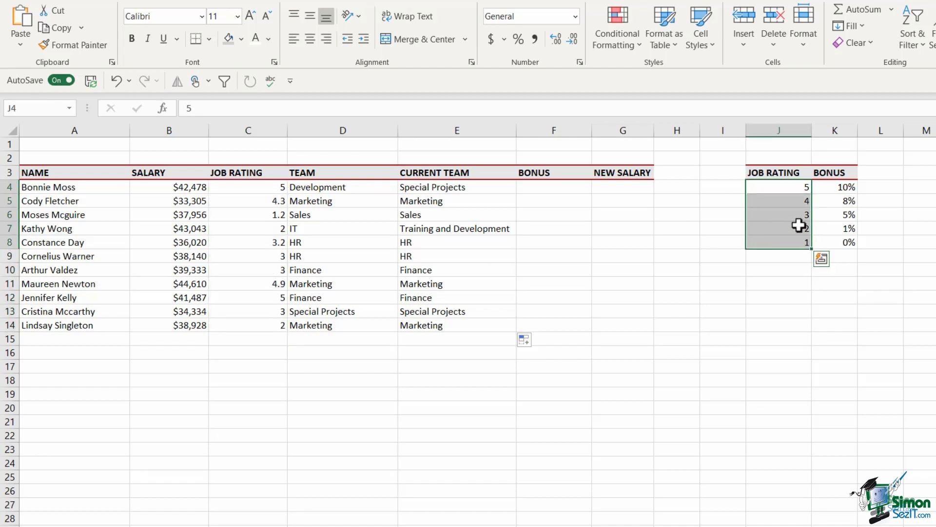
Step: Start an XLOOKUP formula in F4 with lookup value C4 and absolute lookup range $J$4:$J$8
click(556, 192)
text(=XLOOK)
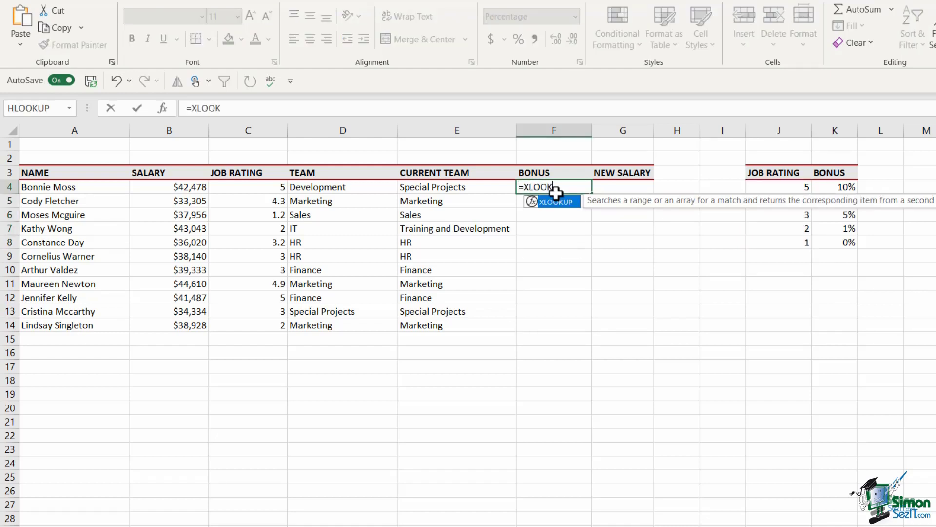
text(UP()
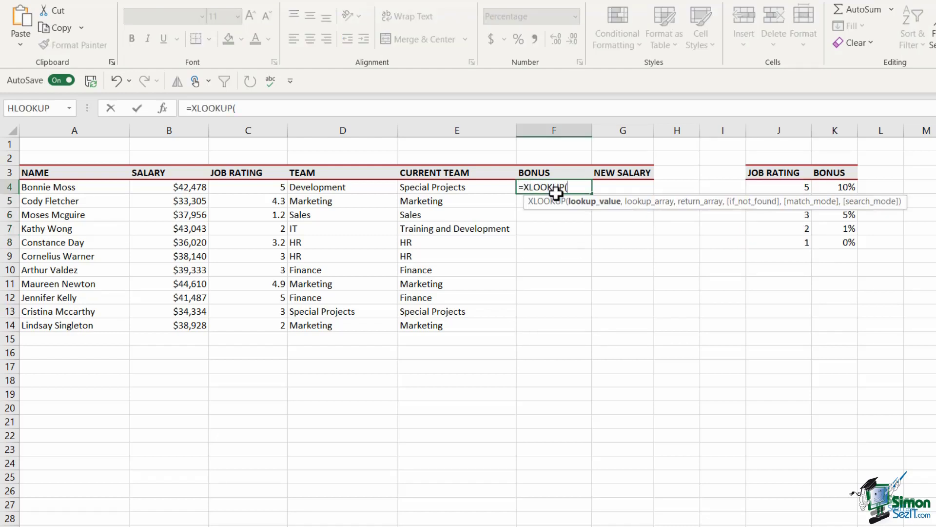
click(259, 187)
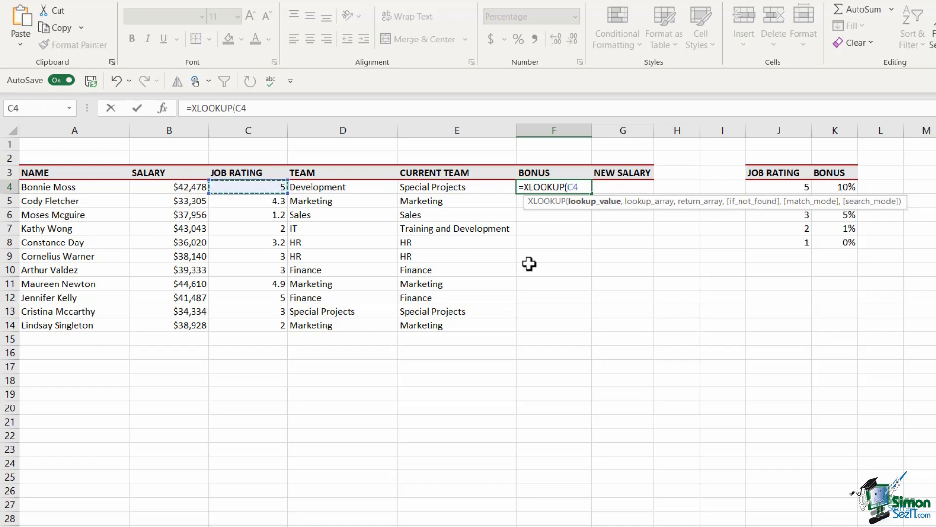
text(,)
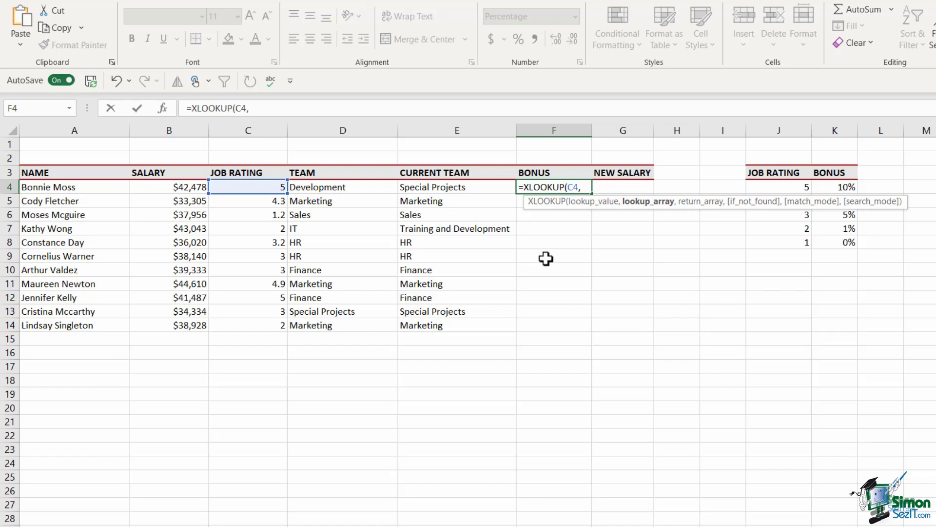
drag(784, 187, 783, 242)
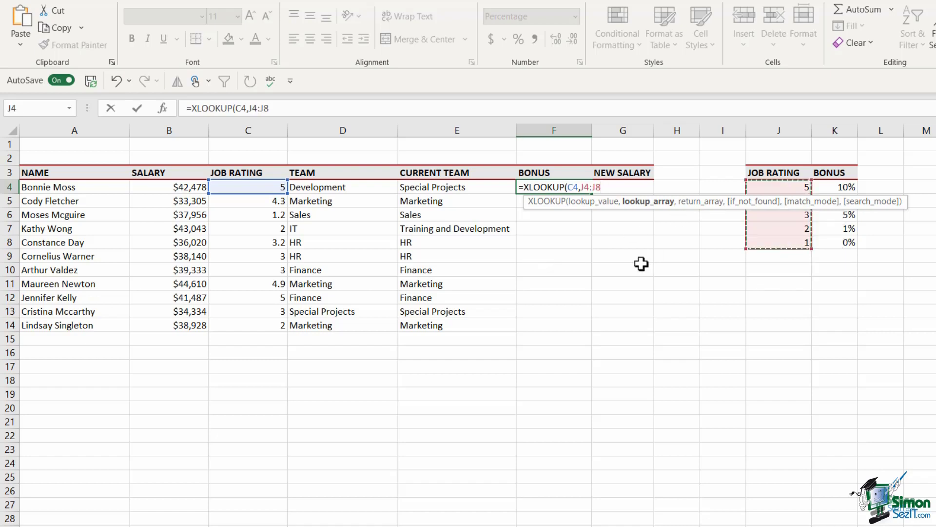
key(F4)
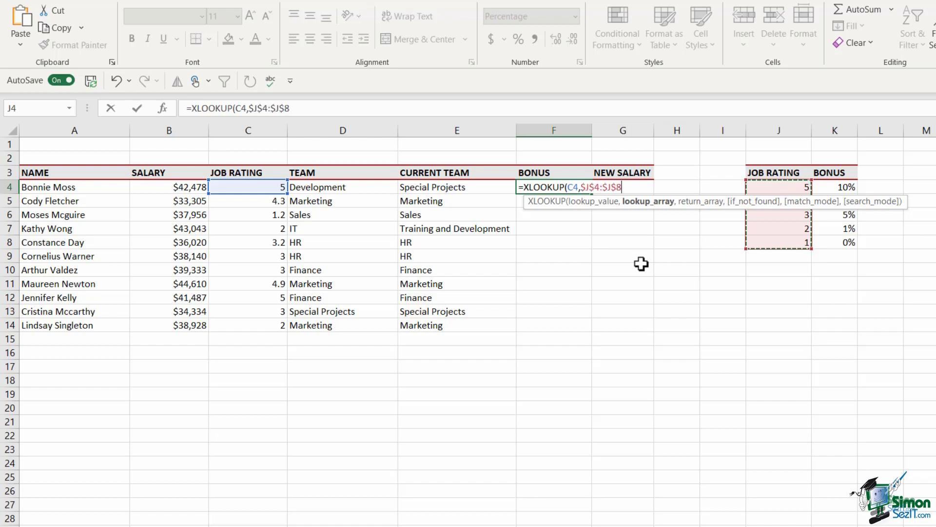
text(,)
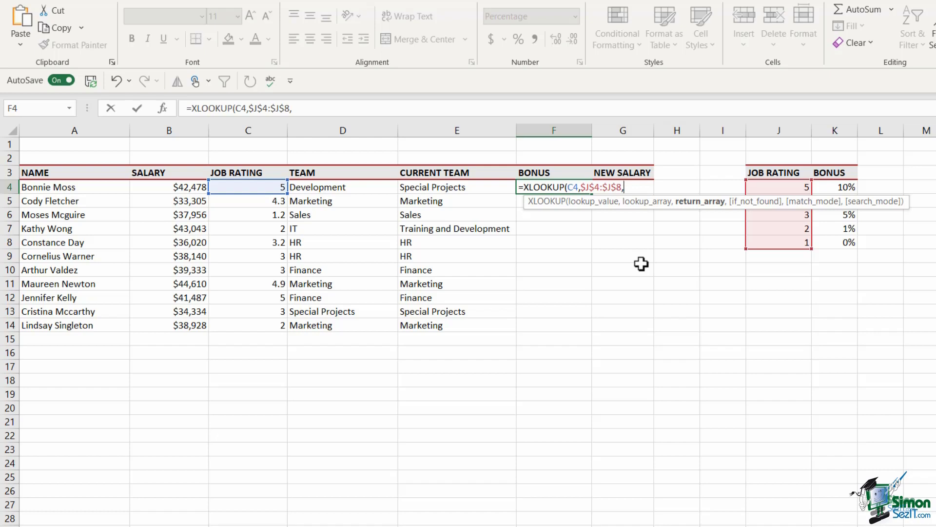
Step: Complete F4's formula with return range $K$4:$K$8, no if-not-found value, and match mode -1 for exact match or next smaller item
click(354, 109)
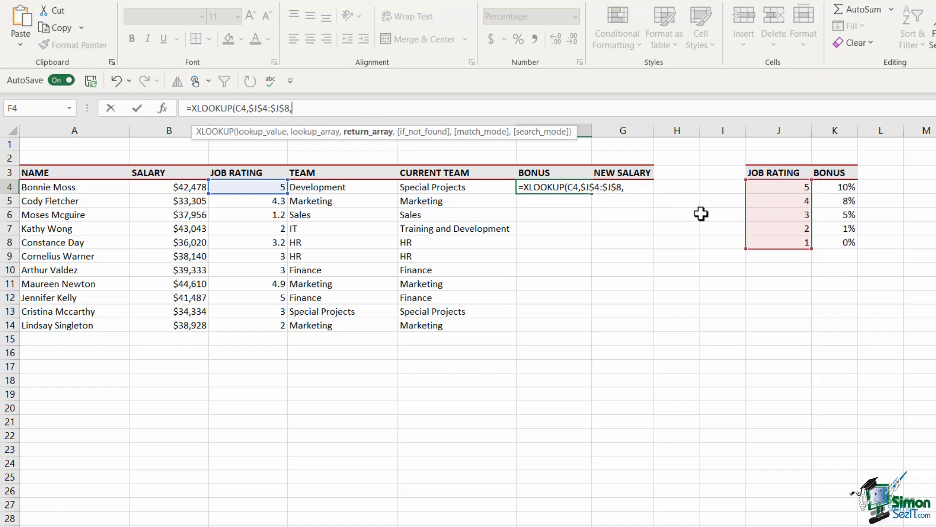
click(639, 189)
drag(838, 186, 837, 242)
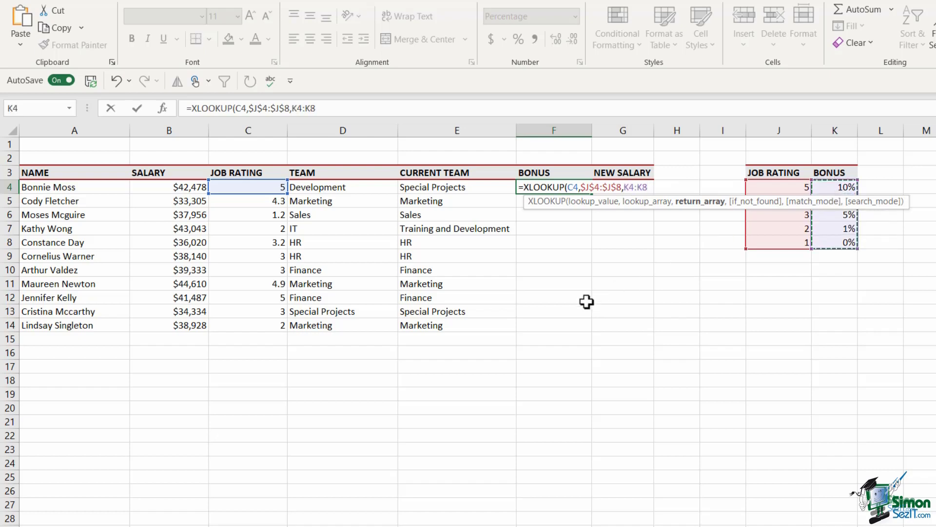
key(F4)
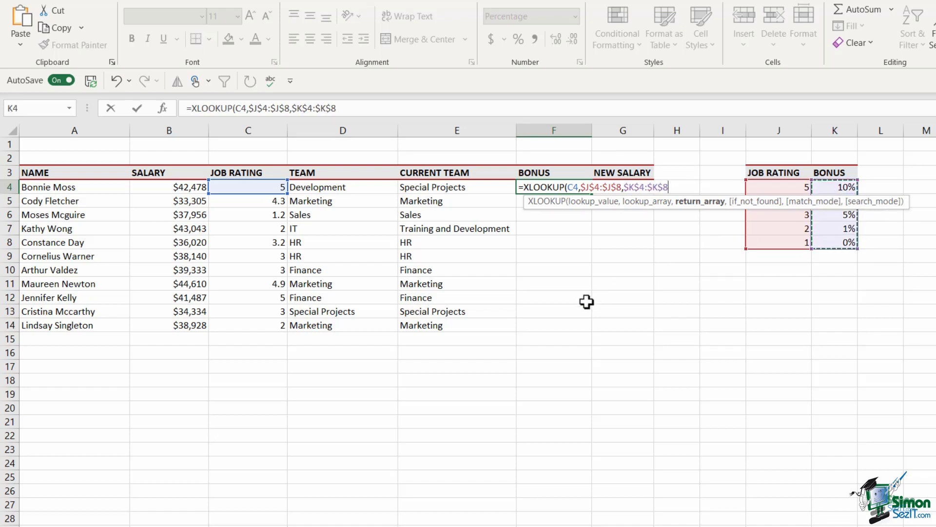
text(,)
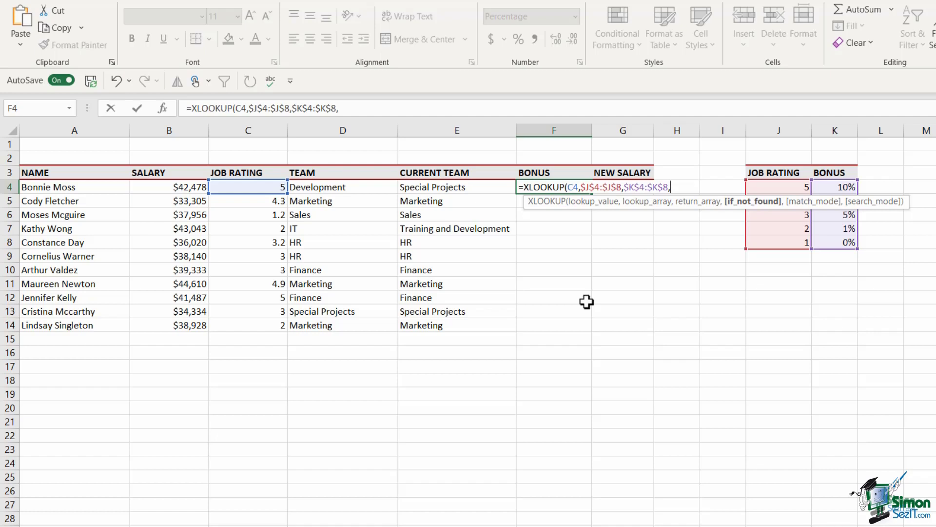
text(,)
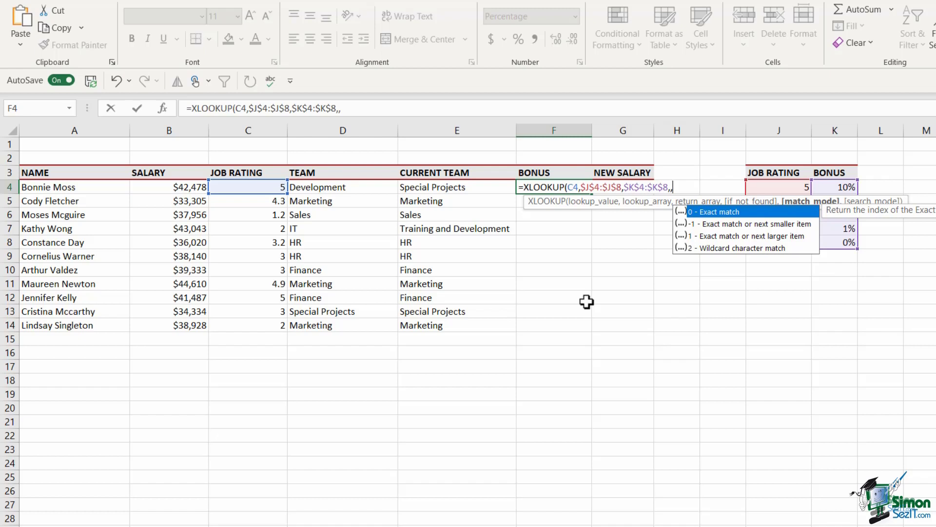
text(-1))
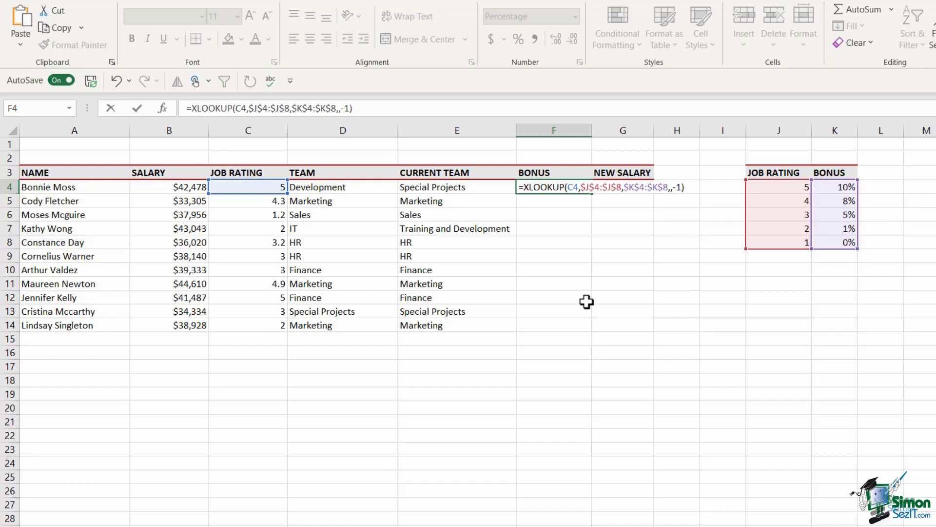
key(Return)
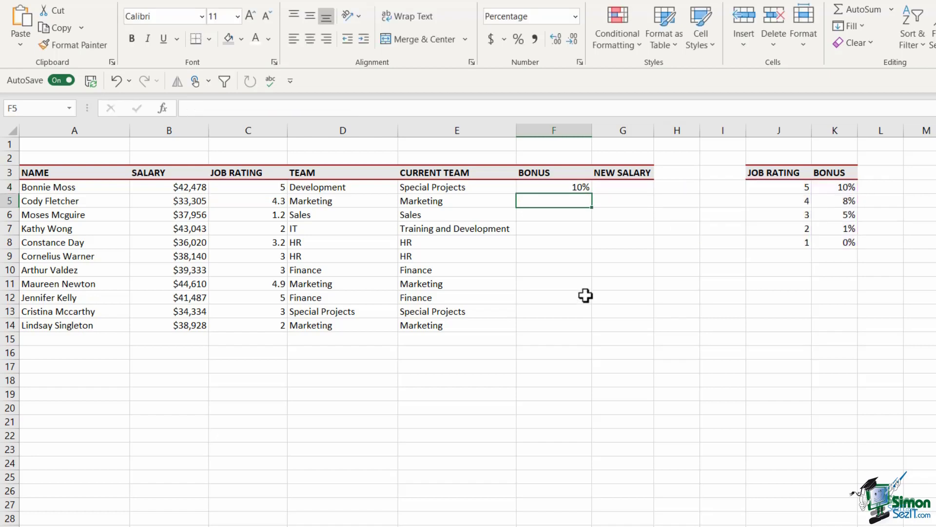
Step: Fill the XLOOKUP formula from F4 down through F14 in the BONUS column
click(567, 188)
double_click(593, 196)
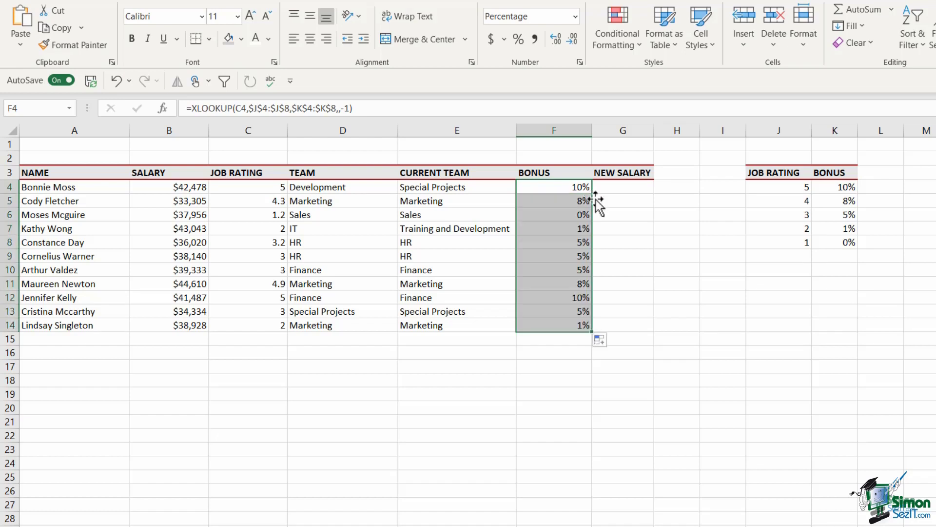
click(675, 312)
Step: Check the BONUS results in rows 4, 5, 6 and 8 against the job ratings in column C and the bonus table
click(266, 188)
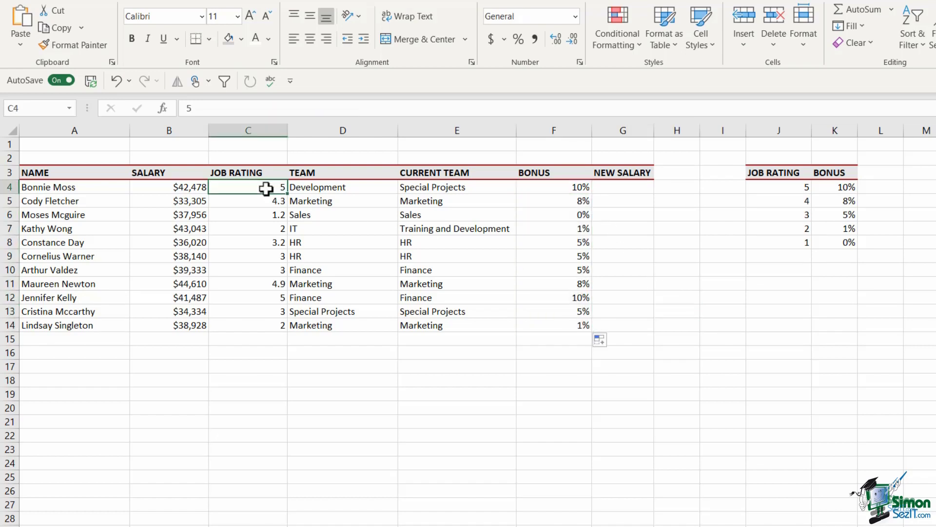
click(580, 190)
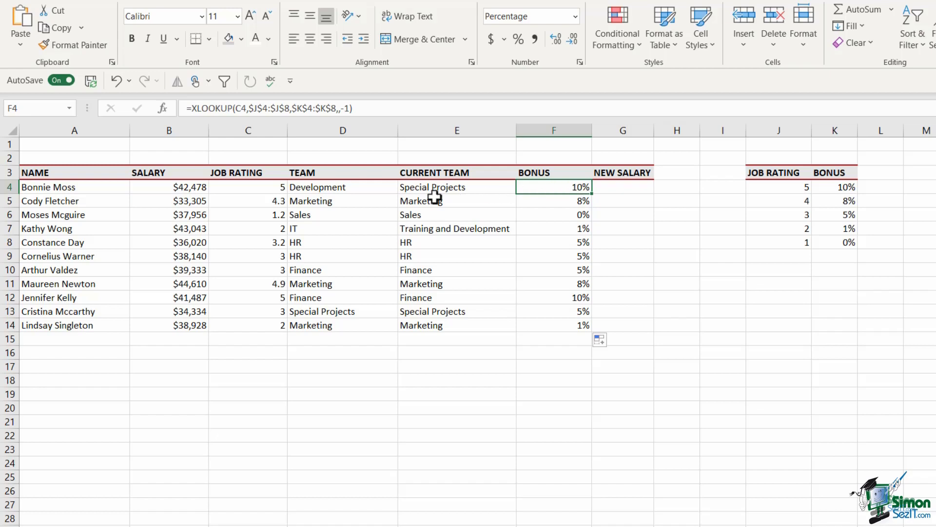
click(246, 204)
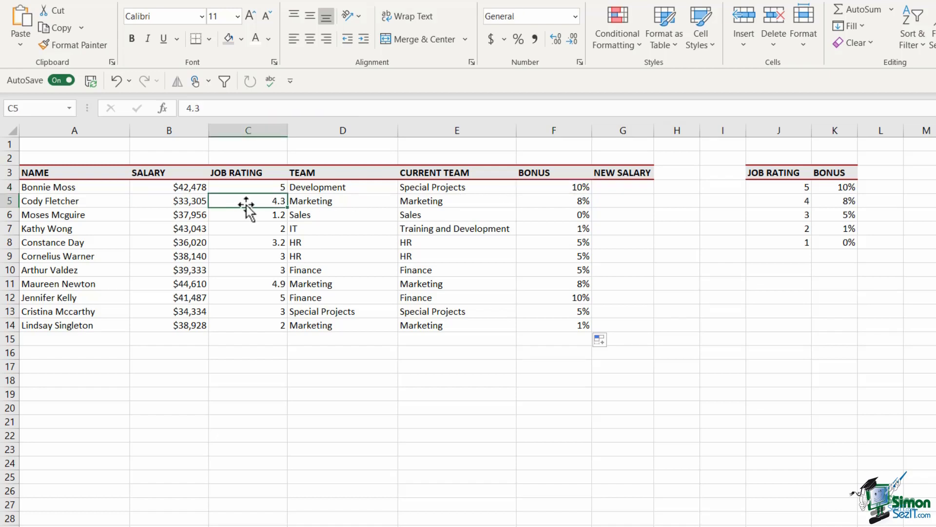
click(567, 200)
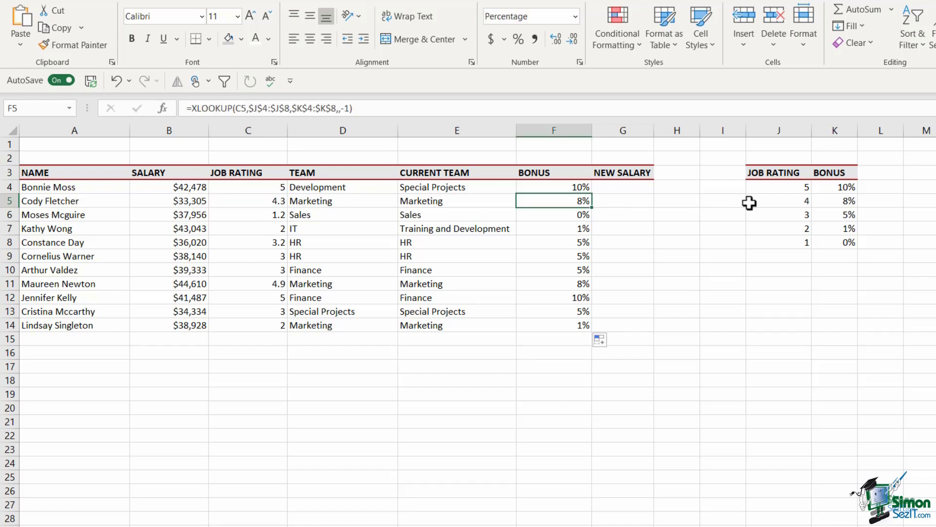
click(776, 203)
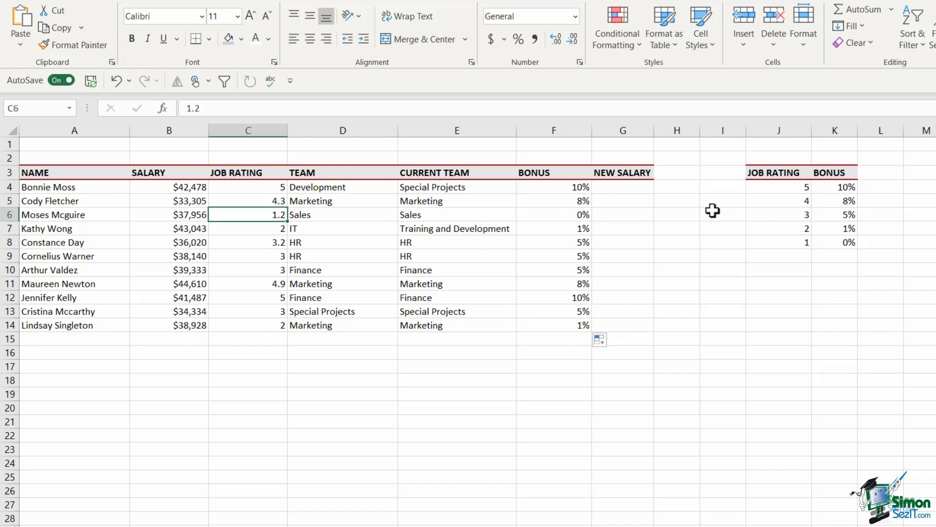
click(547, 217)
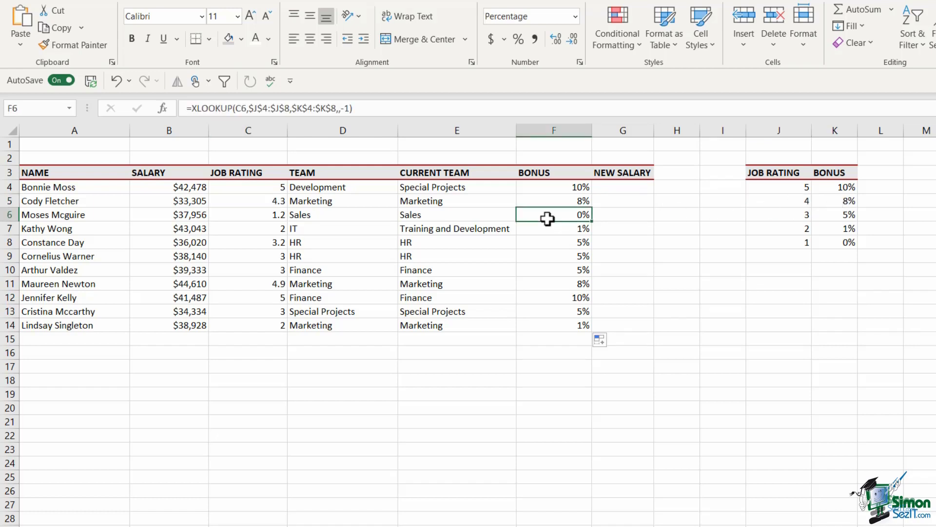
click(790, 243)
click(839, 245)
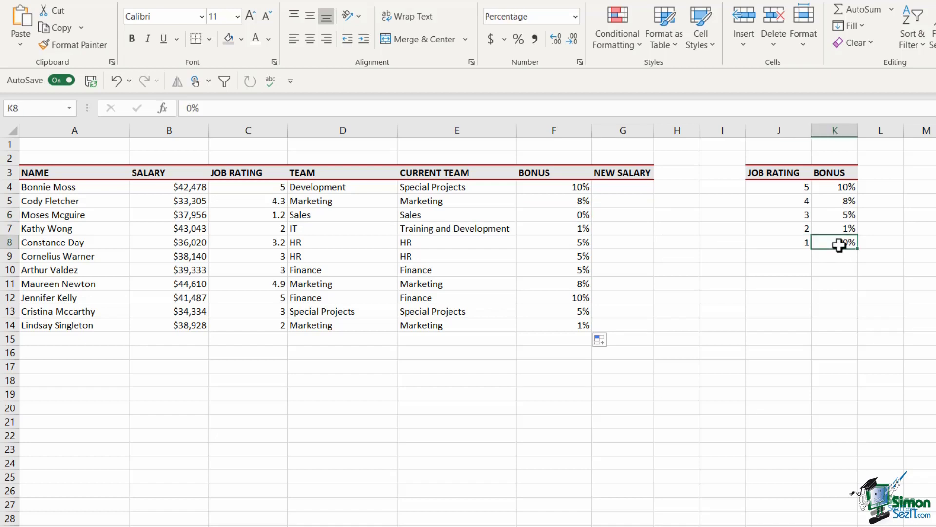
click(253, 244)
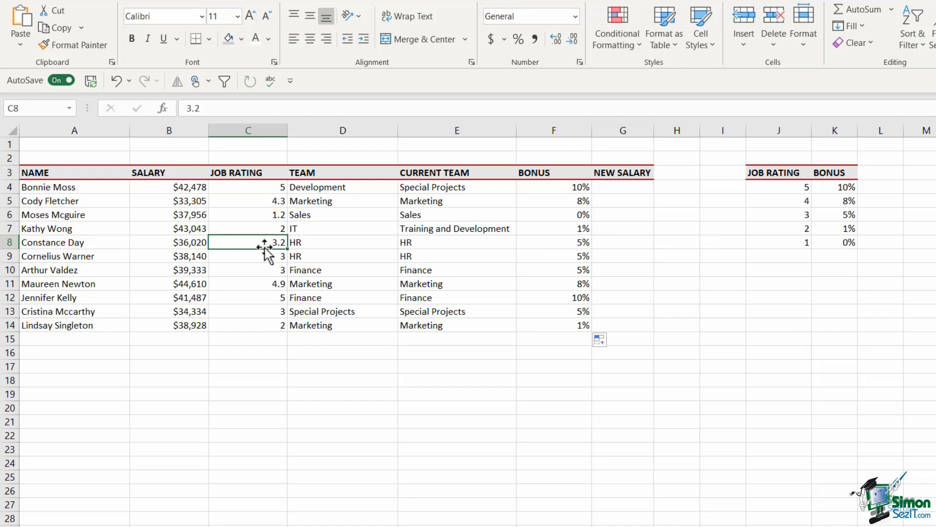
click(546, 243)
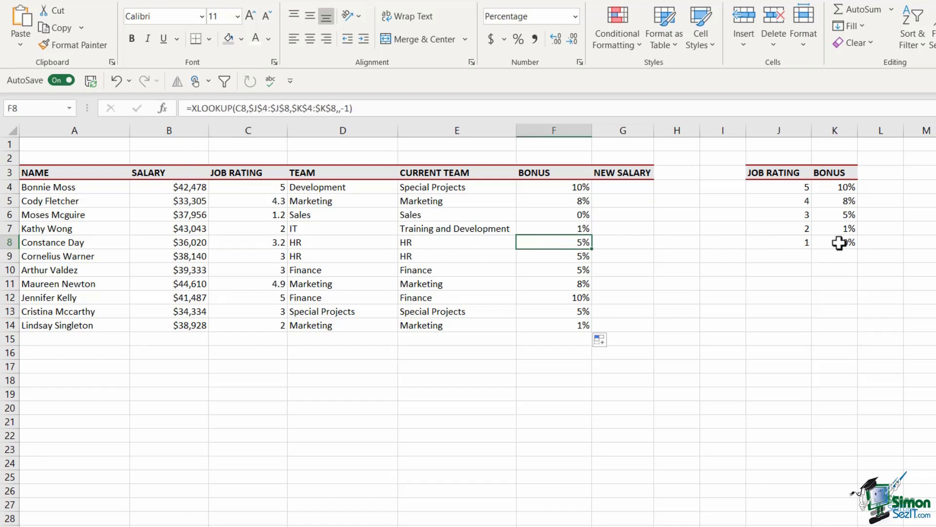
Step: Start the NEW SALARY formula in G4 with =SUM(B4*F4) to calculate the bonus amount from salary and bonus rate
key(Right)
key(Up)
key(Up)
key(Up)
key(Up)
text(=SUM()
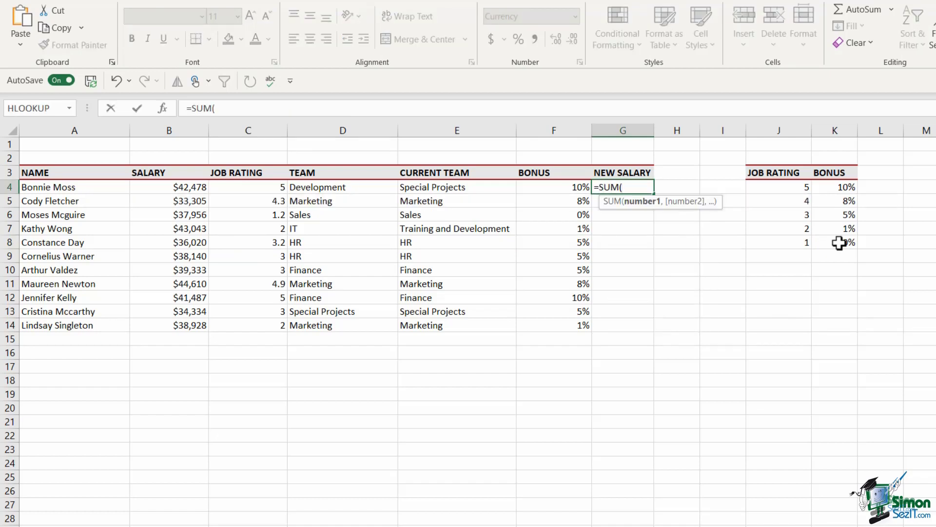
click(191, 188)
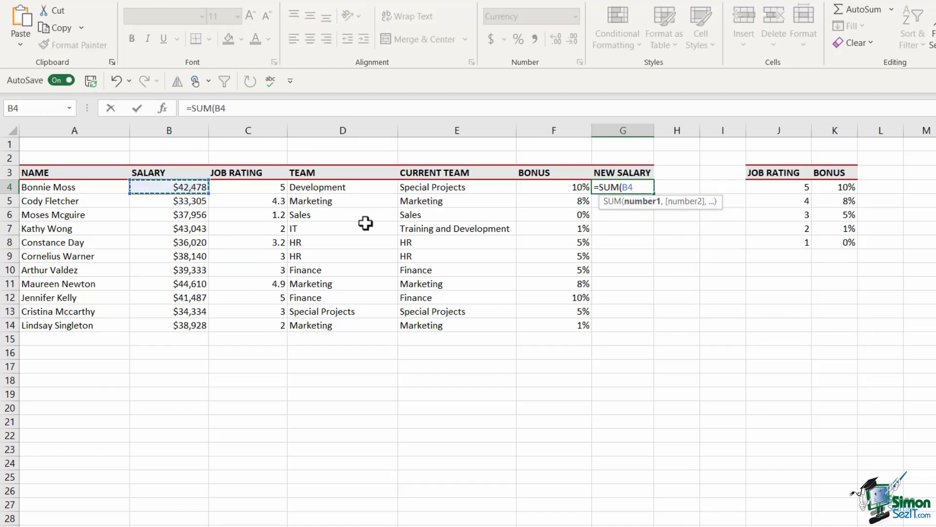
text(*)
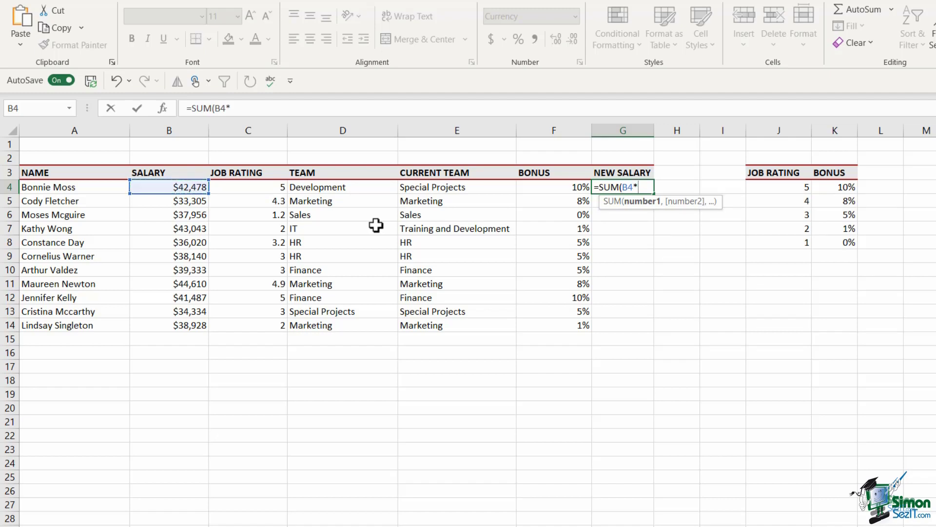
click(554, 187)
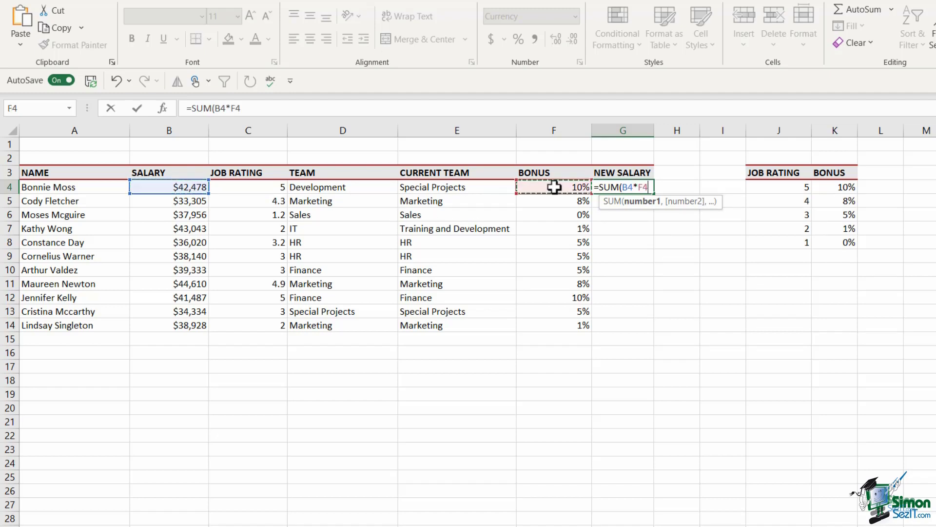
text())
Step: Add the original salary in B4 to G4's formula, completing it as =SUM(B4*F4)+B4
key(Home)
key(Right)
key(End)
text(+)
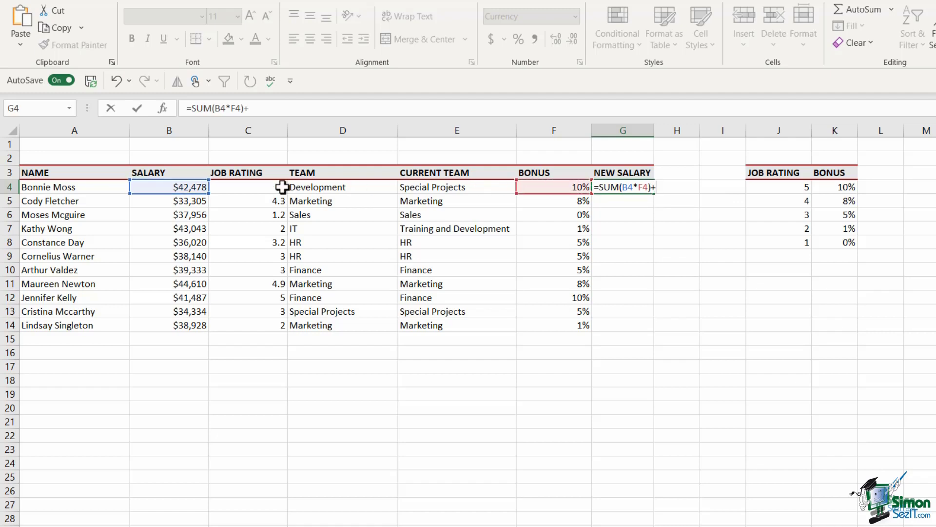
click(162, 187)
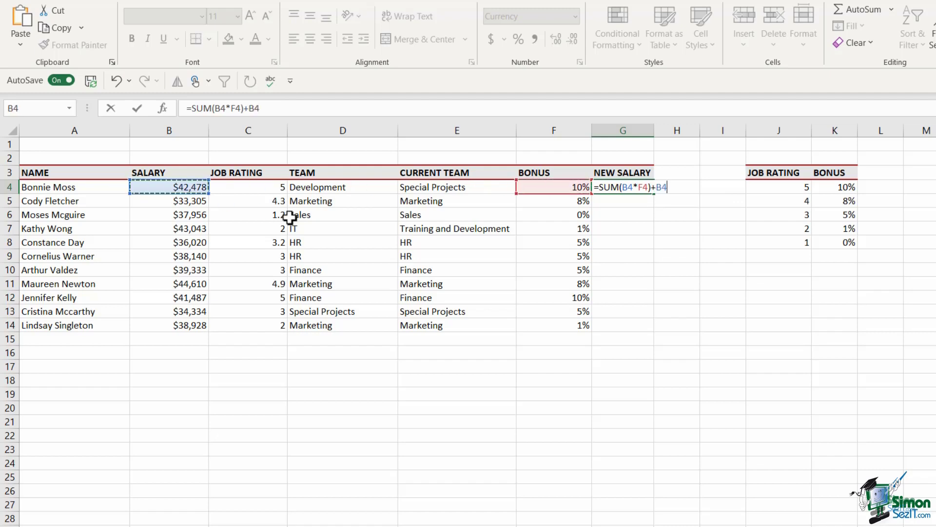
key(Return)
Step: Fill the salary formula from G4 down through G14 in the NEW SALARY column
key(Up)
double_click(654, 193)
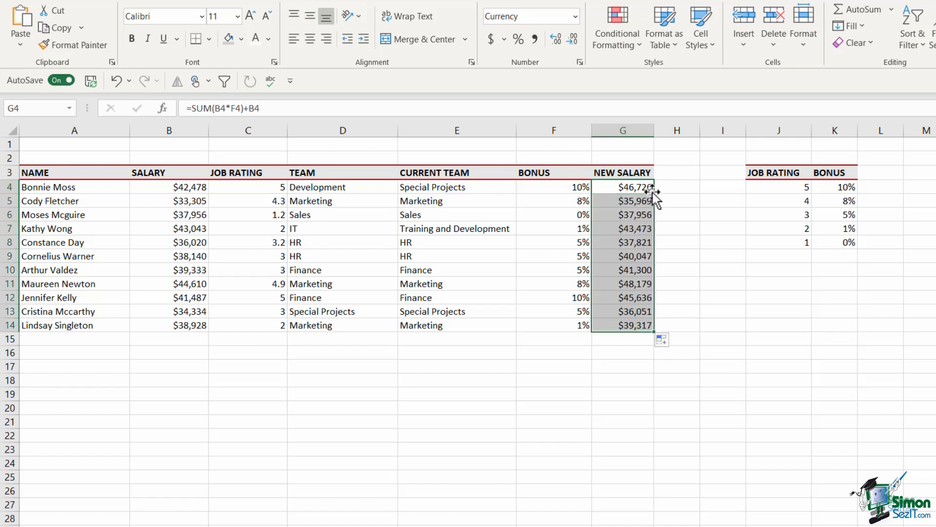
click(715, 300)
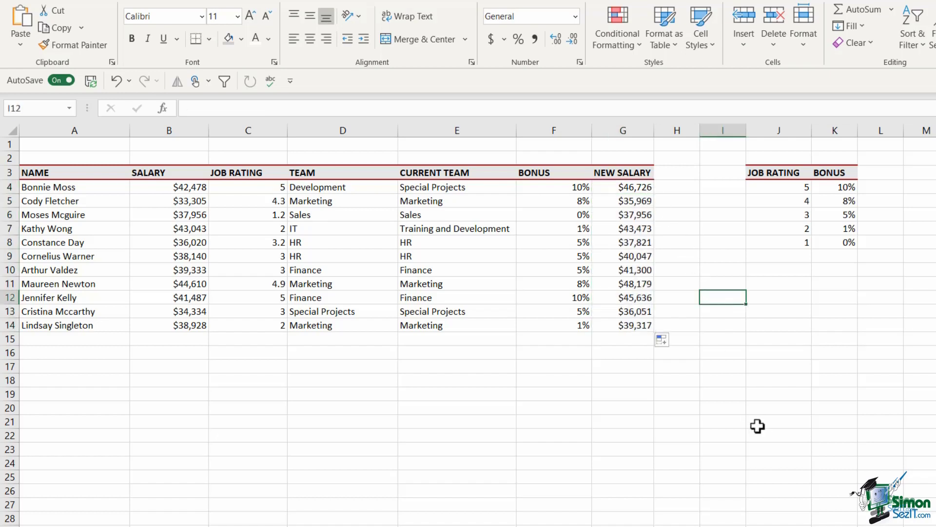